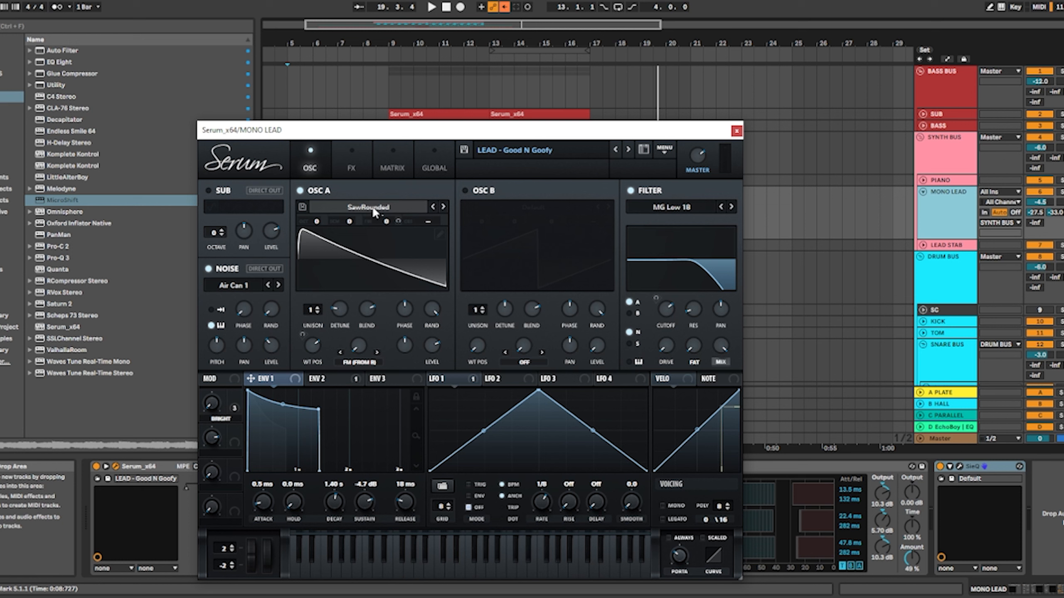
Examine oscillator A's analog wavetable choice, the filter type, envelopes 1 and 2, and LFO 1 in the MONO LEAD Serum patch
click(383, 209)
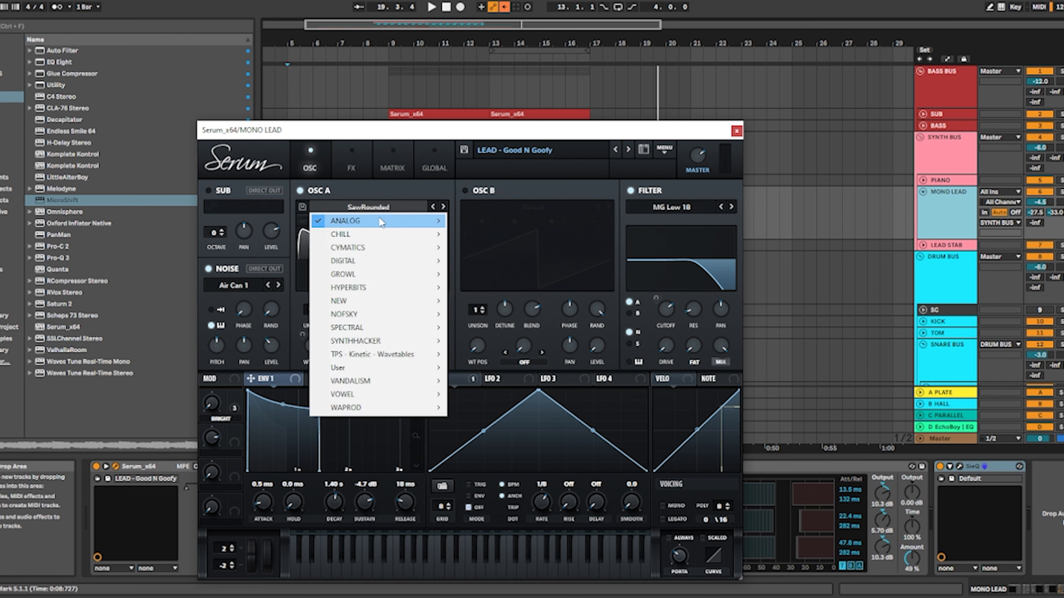
mouse_move(381, 222)
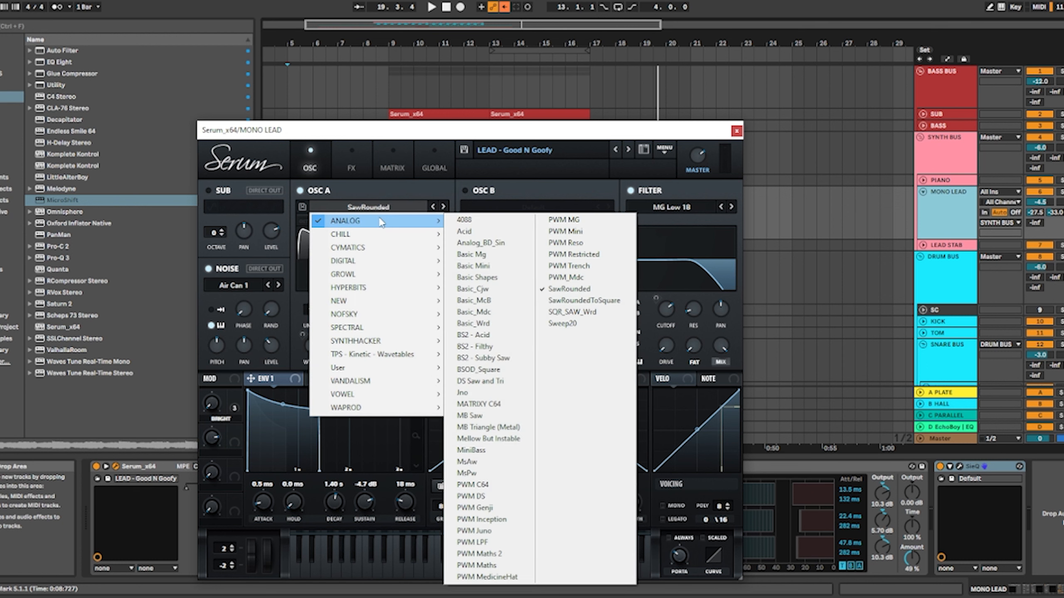
click(593, 188)
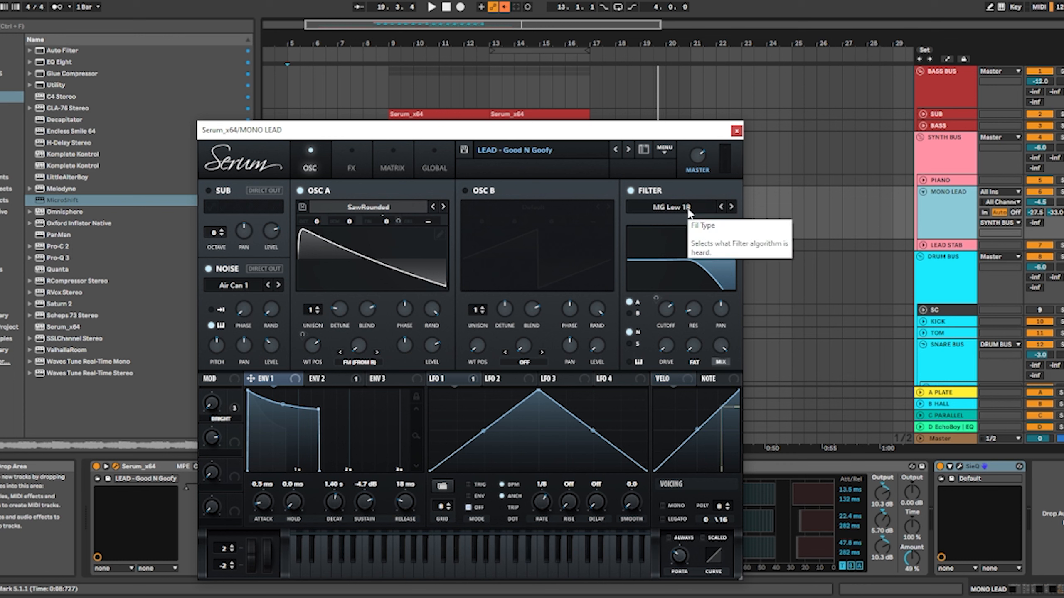
click(329, 377)
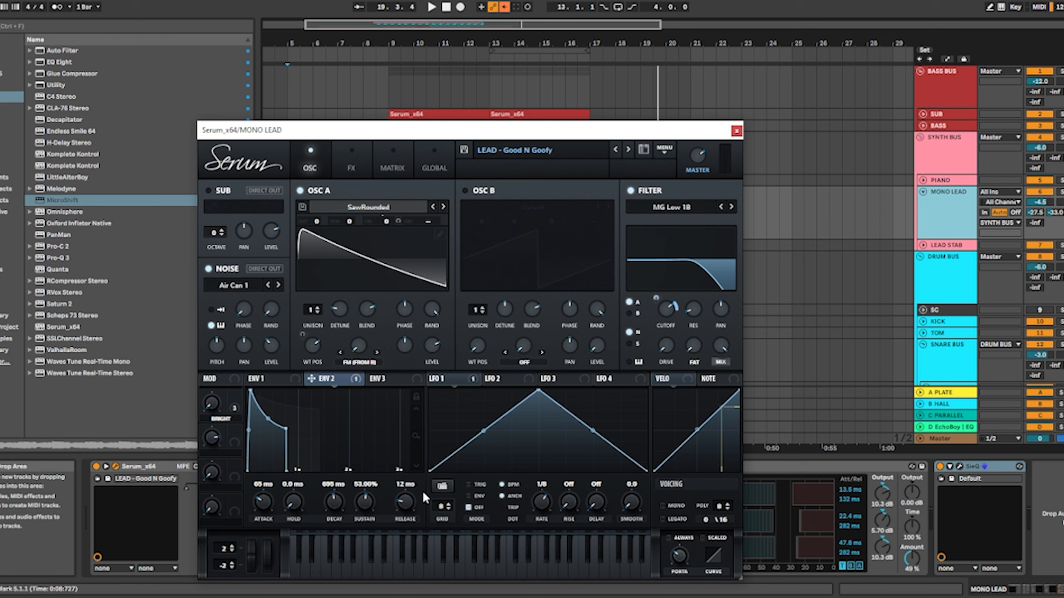
click(281, 381)
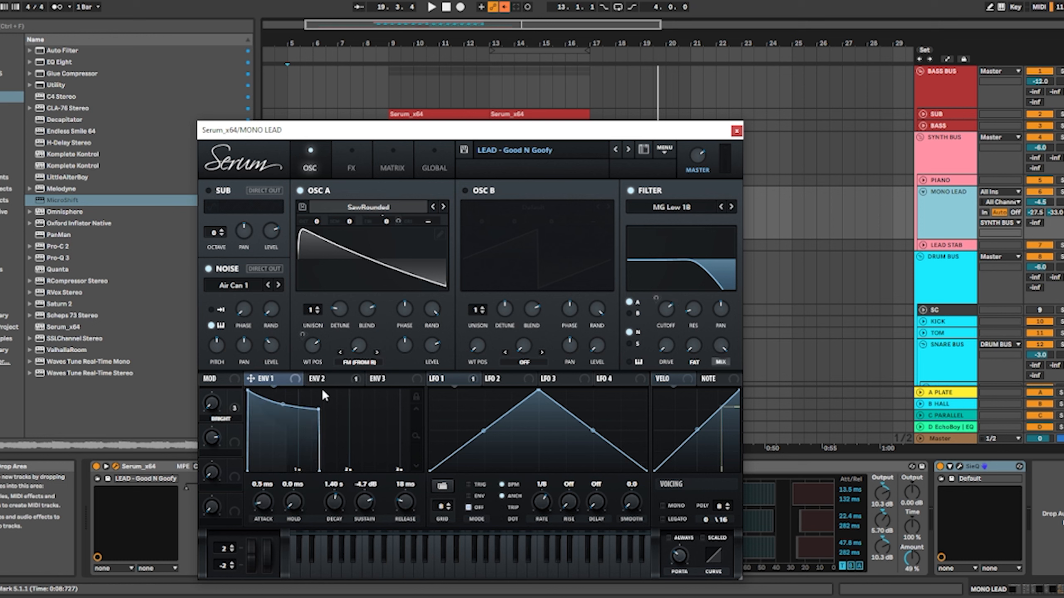
click(447, 378)
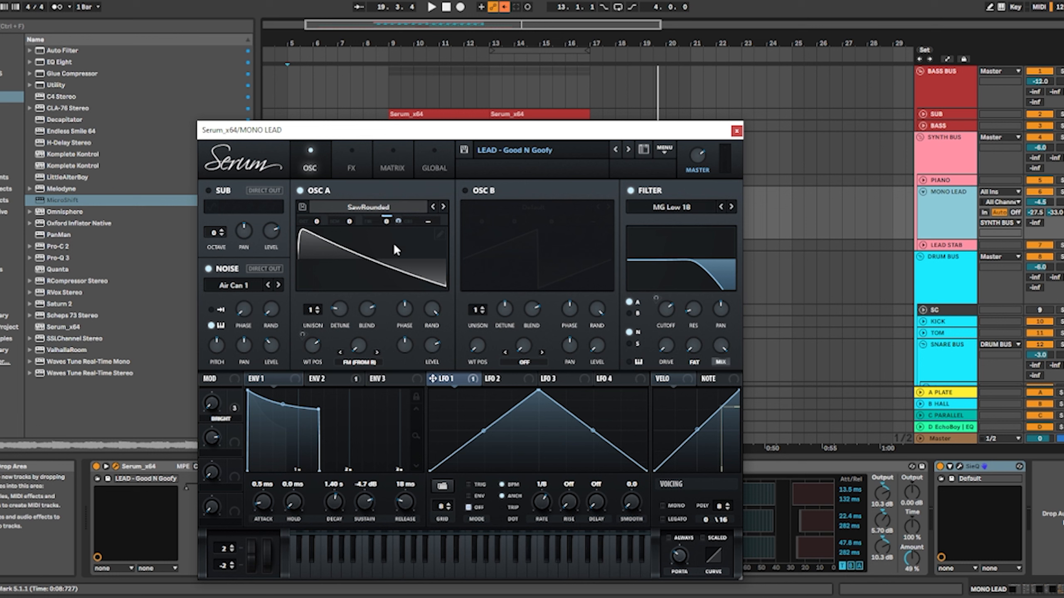
Review the patch's effects chain, going through the distortion, phaser, chorus and delay modules
click(360, 169)
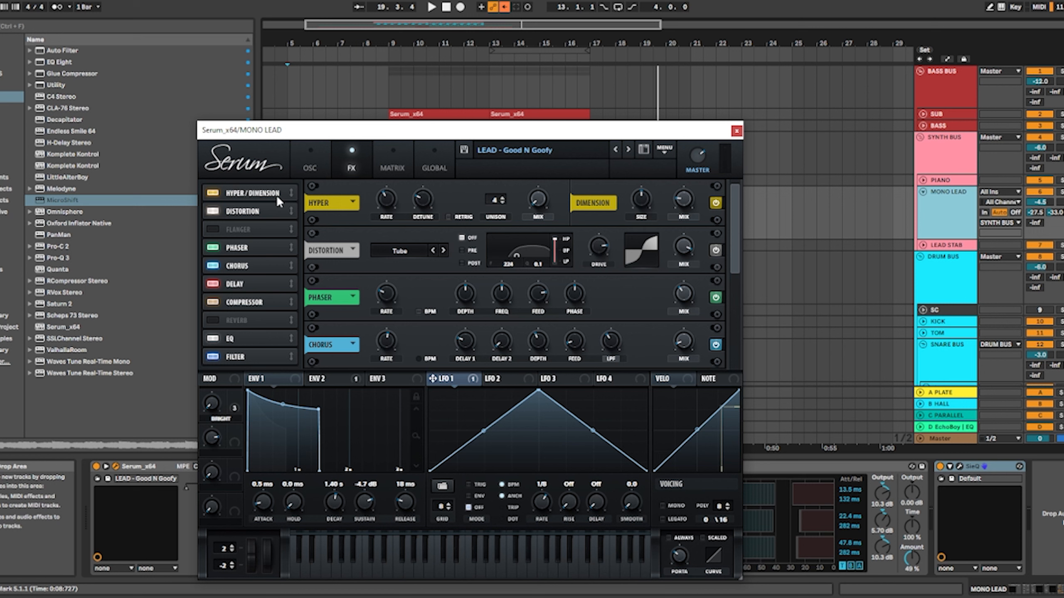
click(263, 213)
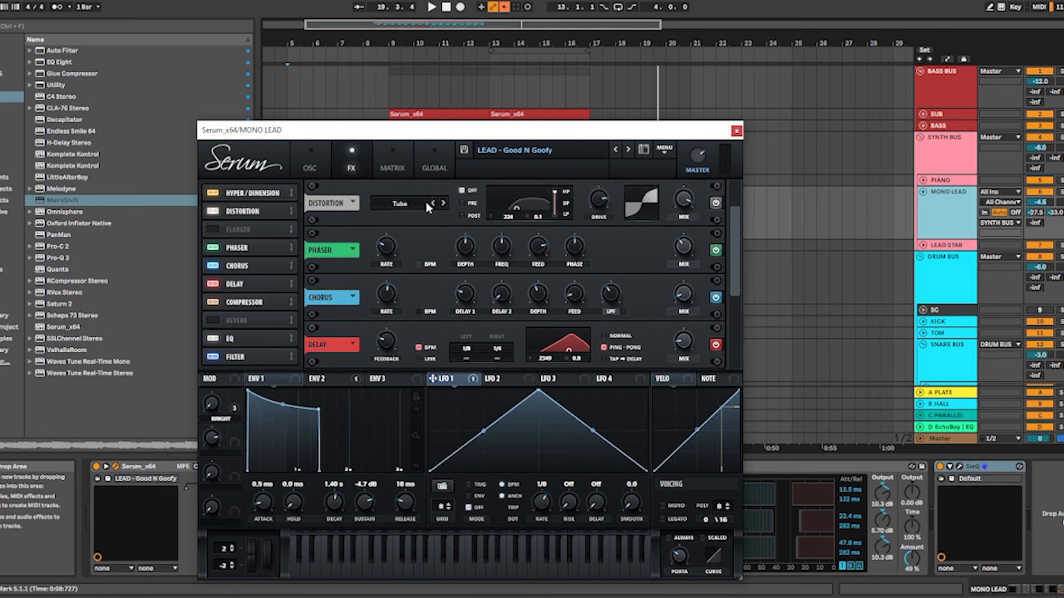
click(234, 248)
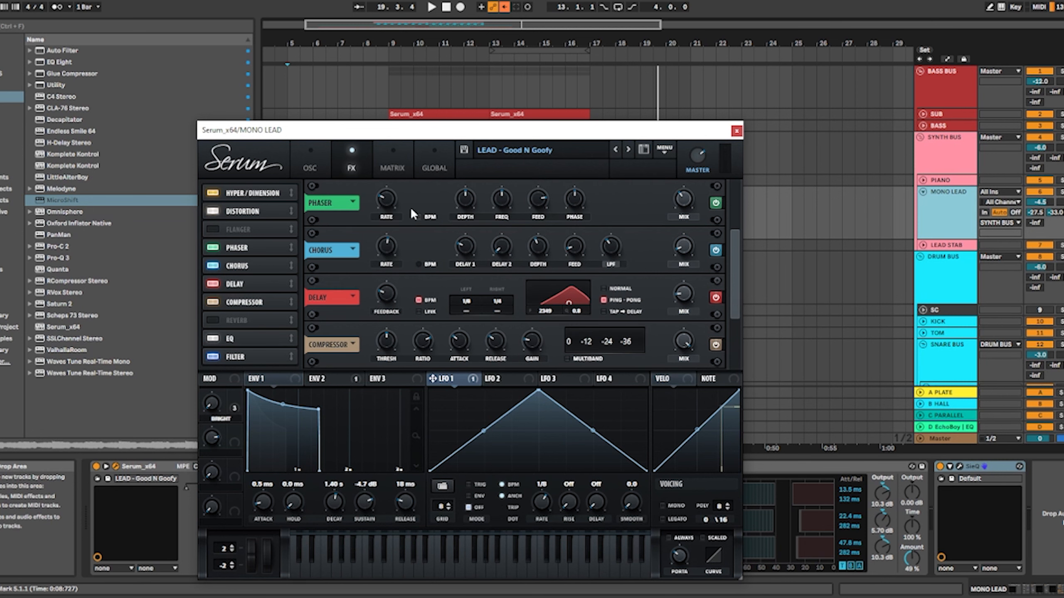
click(237, 266)
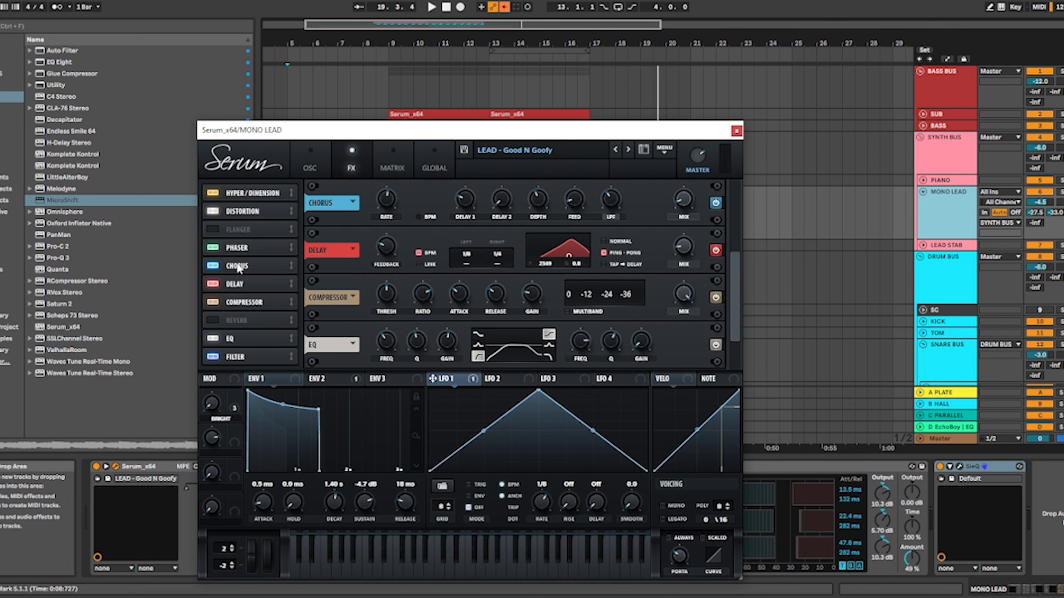
click(242, 281)
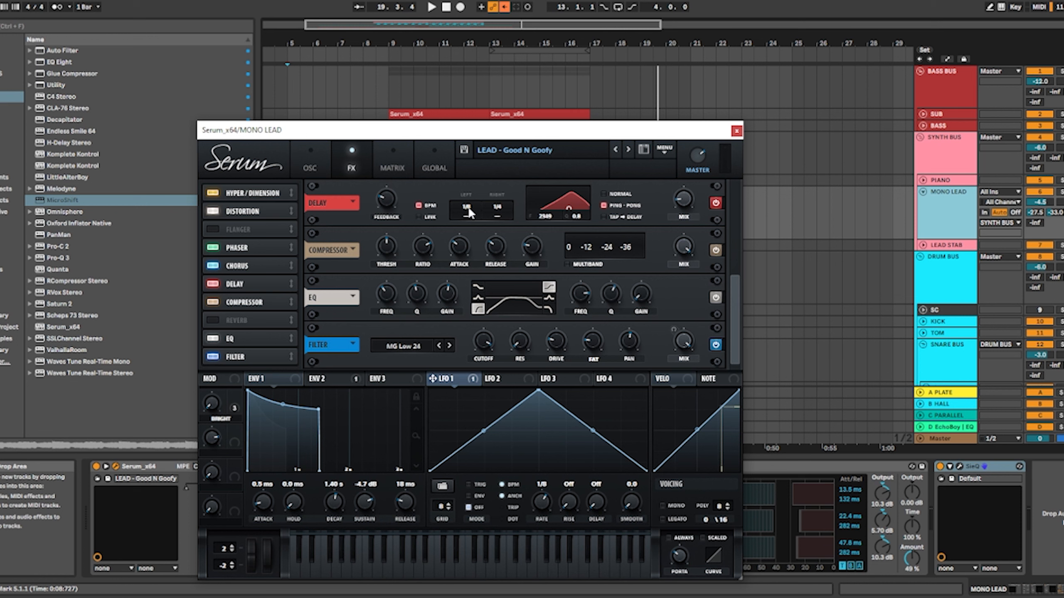
drag(496, 212, 496, 207)
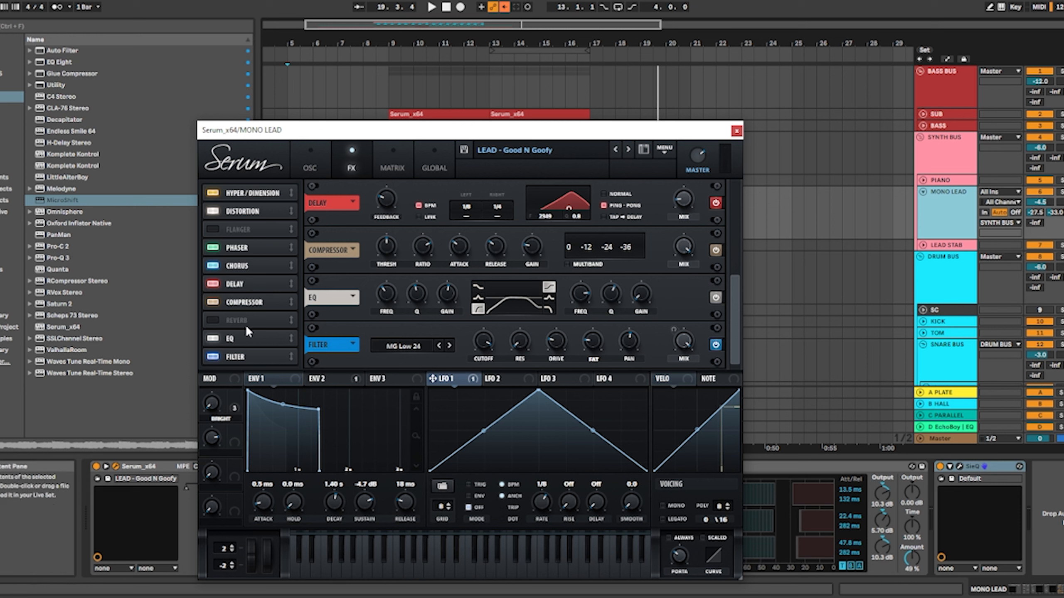
mouse_move(572, 266)
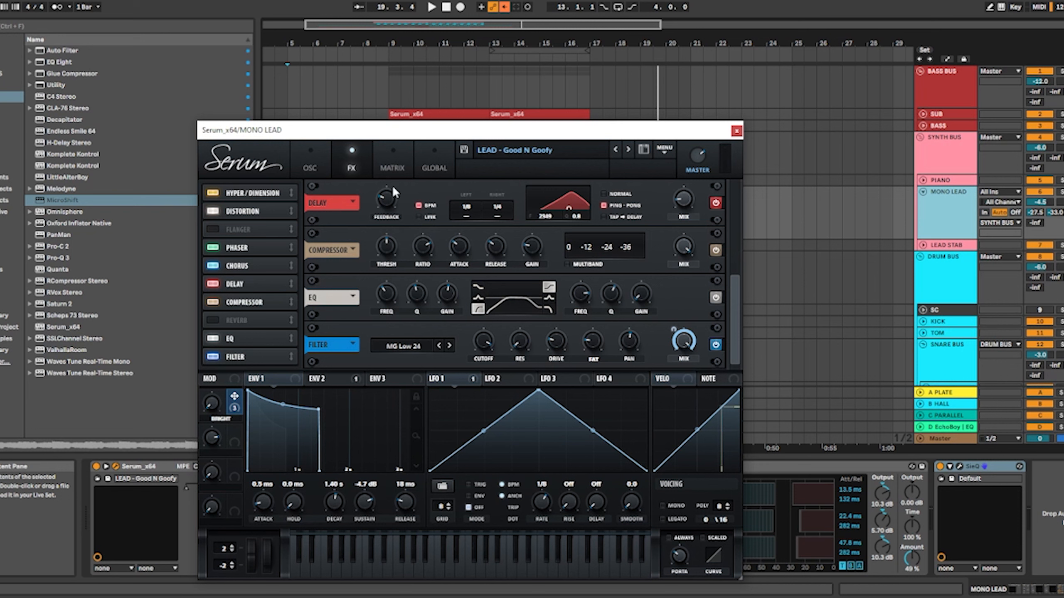
Inspect the filter cutoff and oscillator A wavetable position controls modulated by the BRIGHT macro, and close the synth window
click(312, 167)
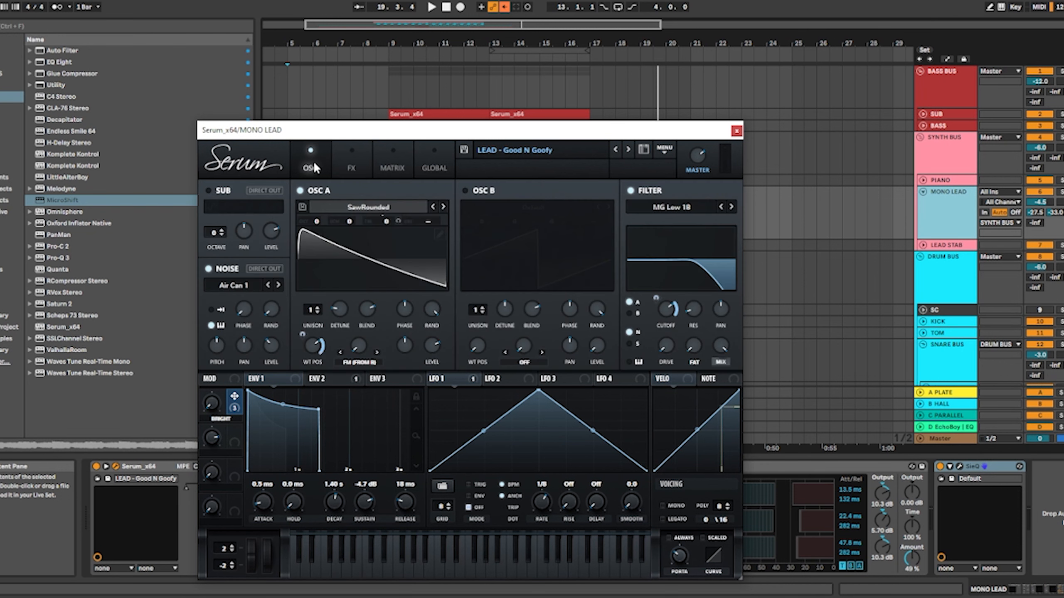
mouse_move(667, 314)
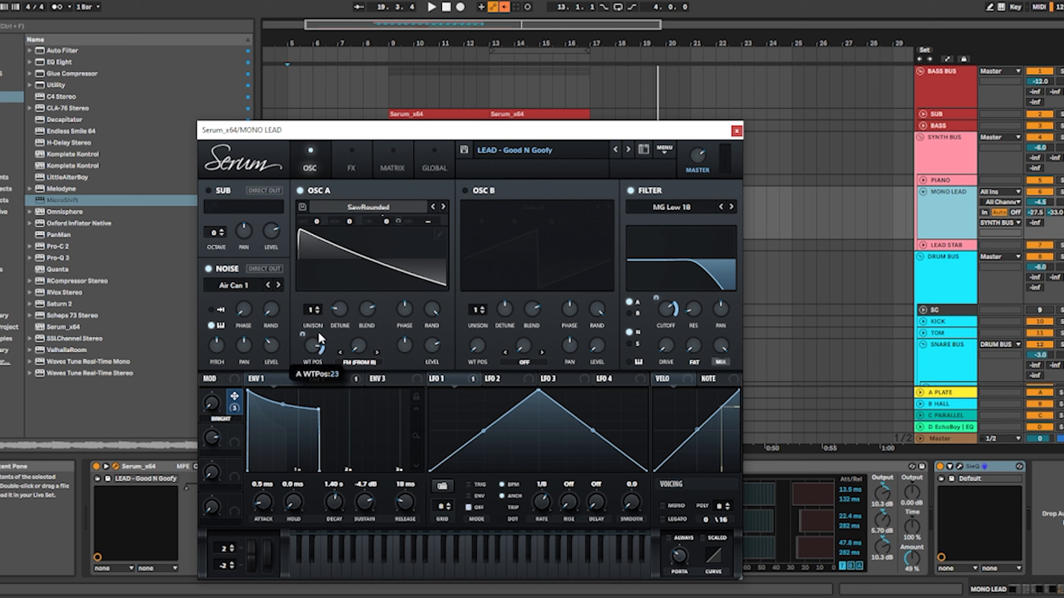
drag(332, 301, 319, 357)
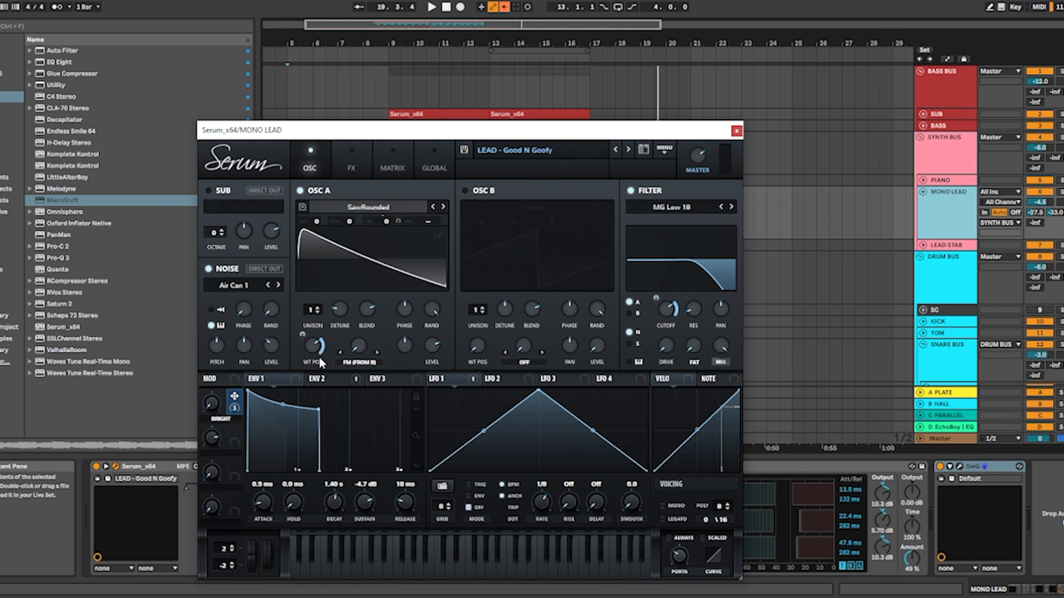
click(736, 132)
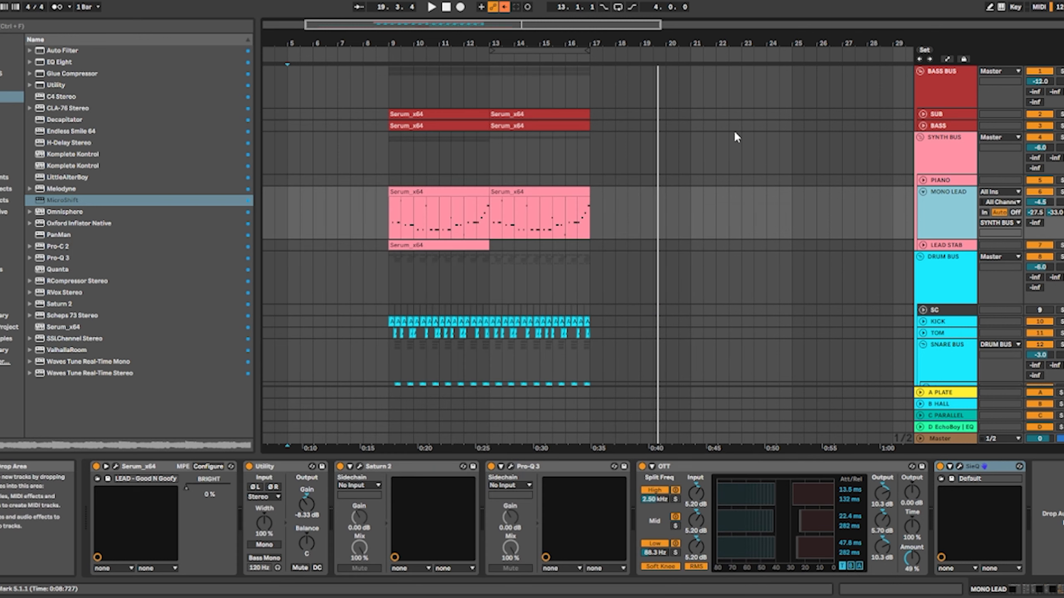
Display the BRIGHT macro's automation on the MONO LEAD track and examine its first curve around bar 9
key(a)
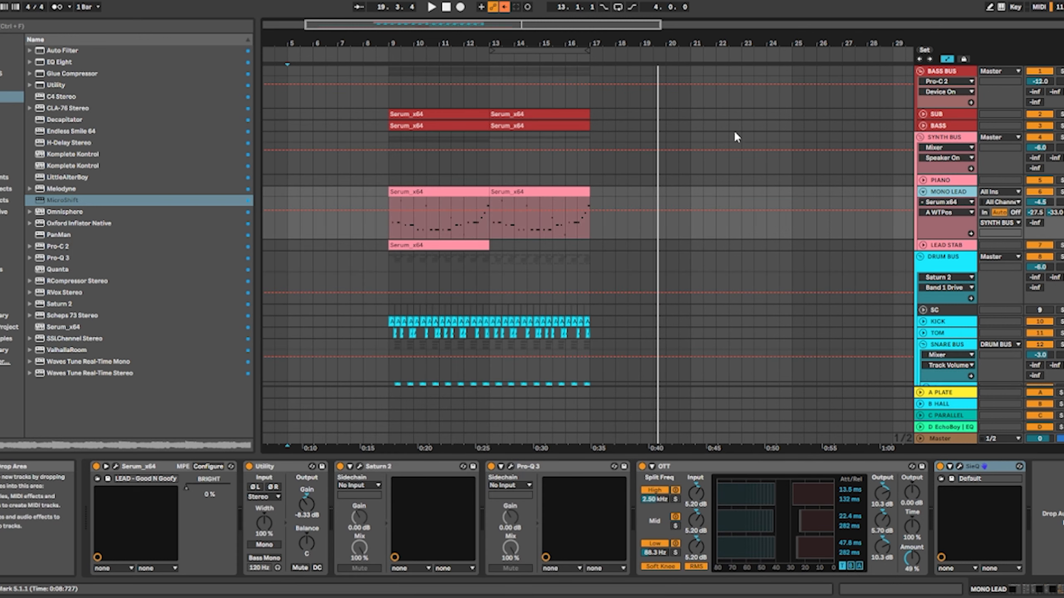
click(944, 213)
click(945, 205)
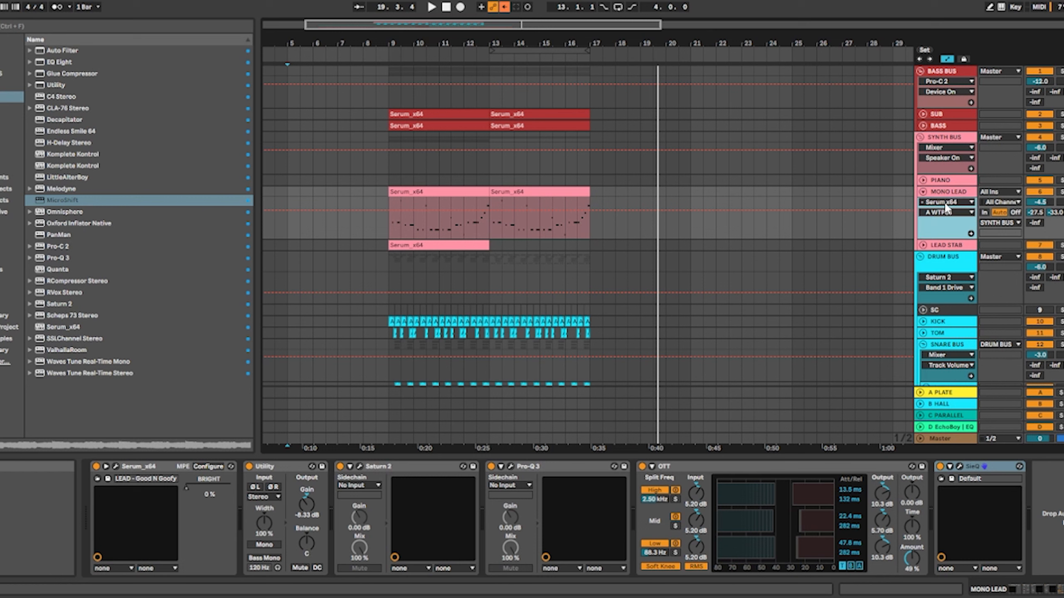
right_click(204, 487)
click(246, 519)
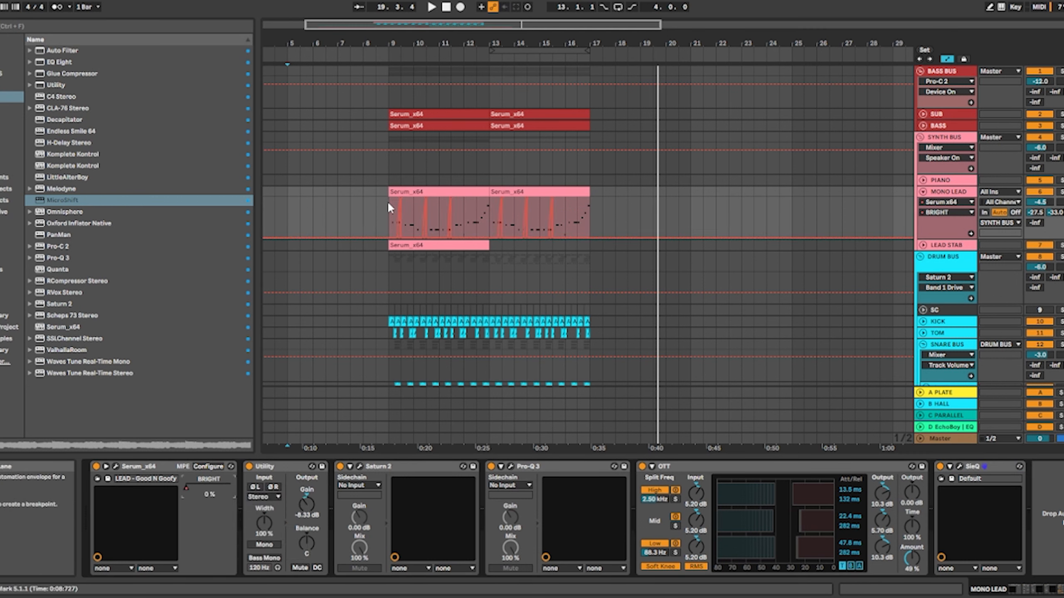
scroll(397, 208, up, 4)
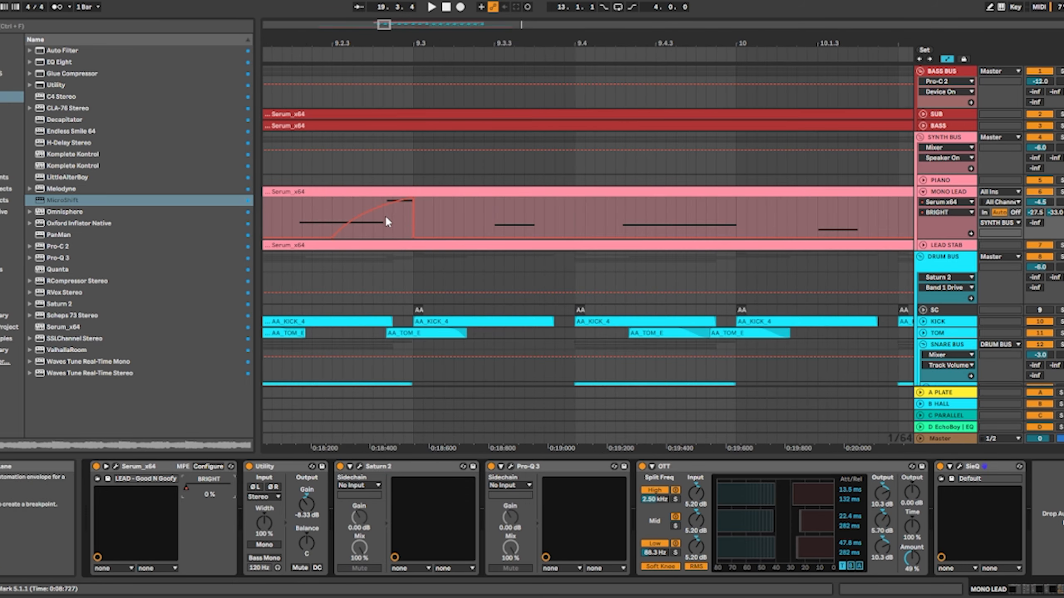
scroll(385, 215, down, 2)
Play the MONO LEAD clip from bar 9 to hear the BRIGHT automation, and stop playback
click(335, 212)
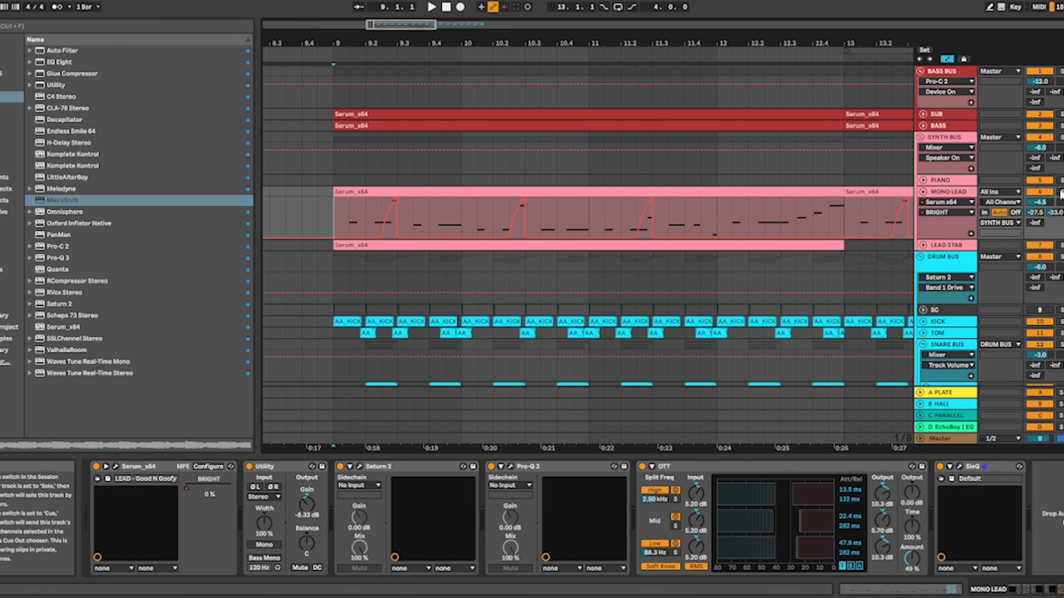
key(space)
key(space)
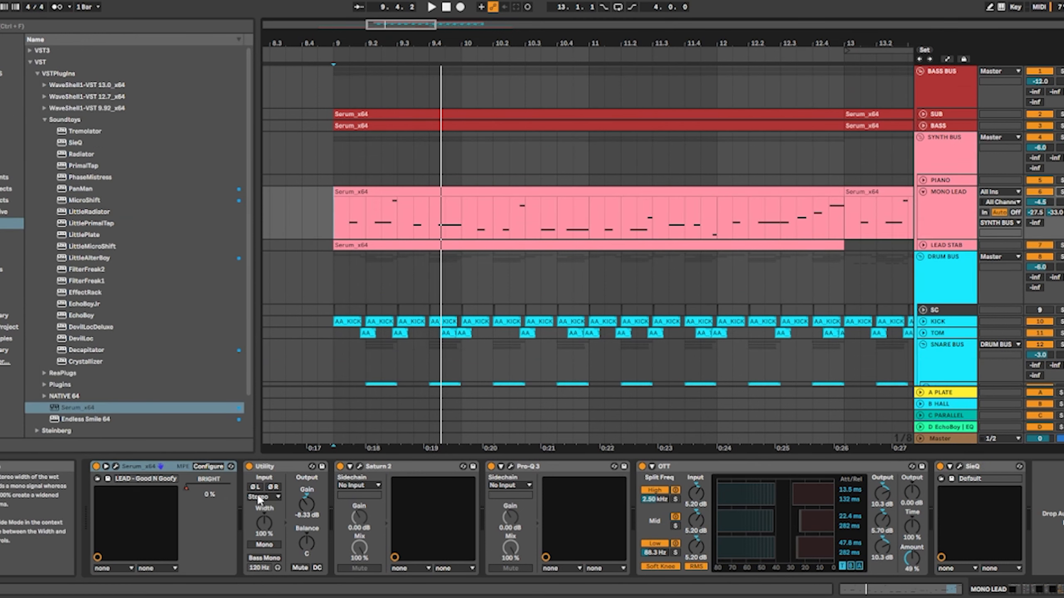
Inspect the Saturn 2 preset and drive amount on the MONO LEAD track, and close the plugin window
click(359, 466)
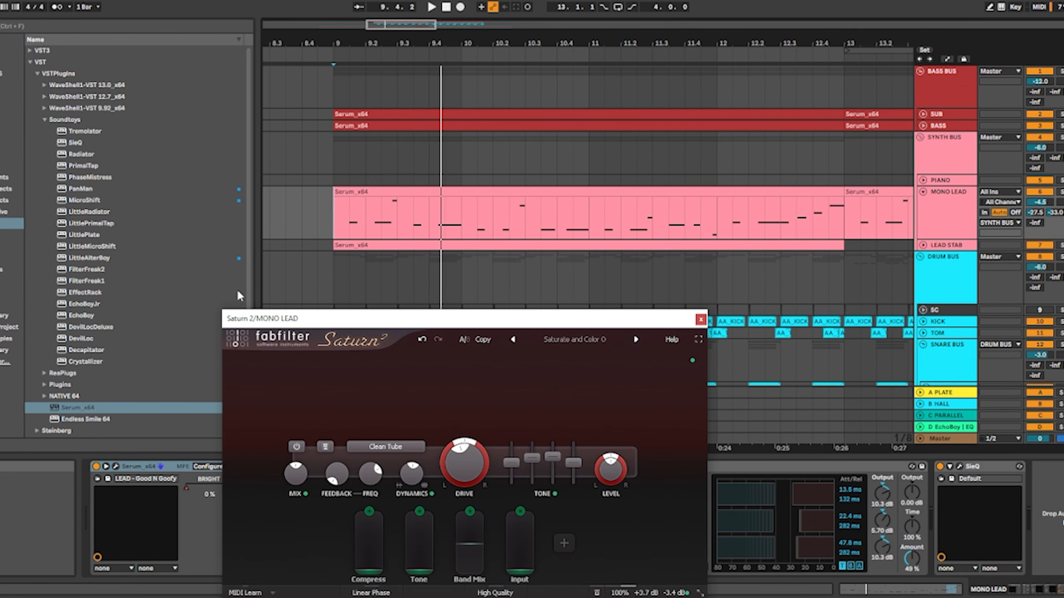
drag(483, 322, 470, 253)
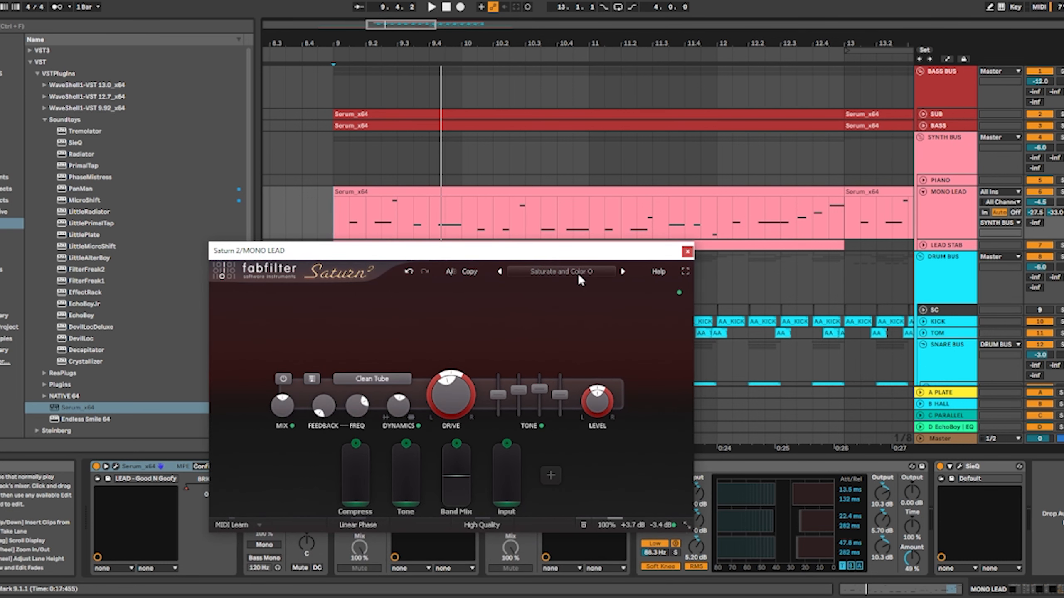
mouse_move(439, 398)
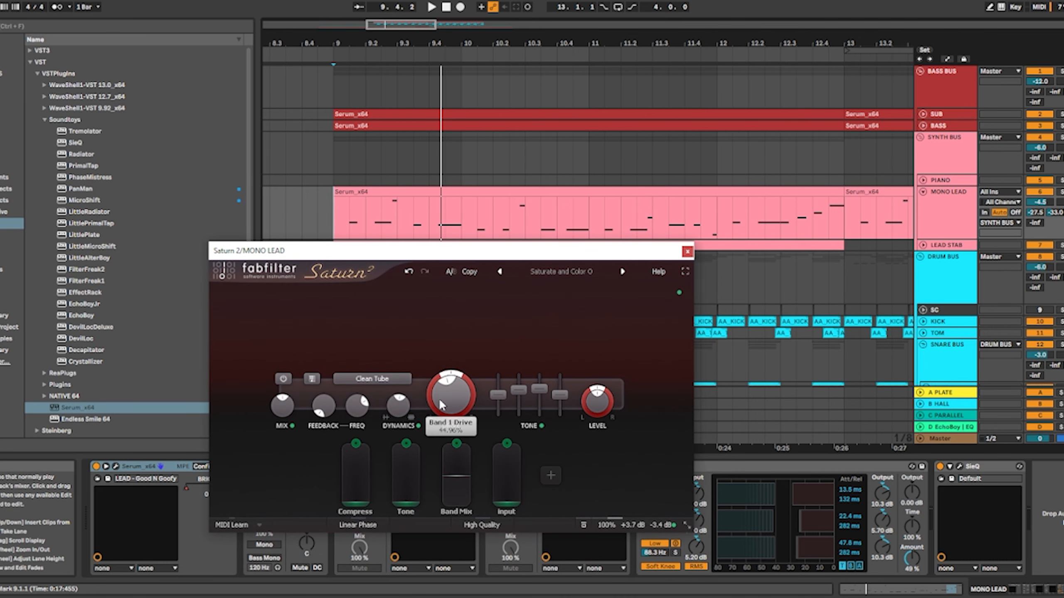
click(687, 252)
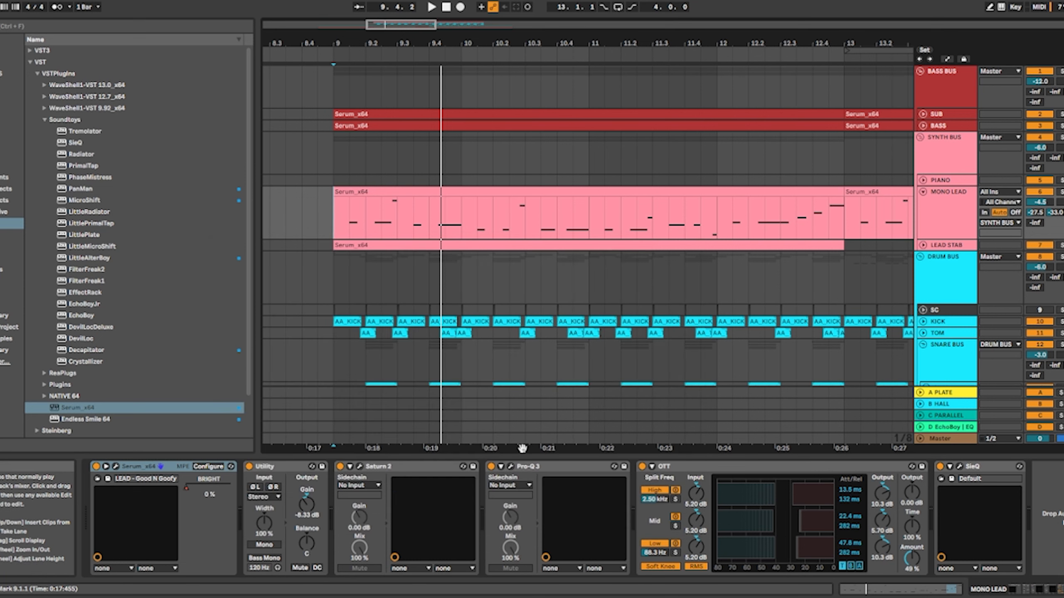
Inspect the Pro-Q 3 bell boost and the SieQ settings on the MONO LEAD track, closing each plugin window
click(511, 466)
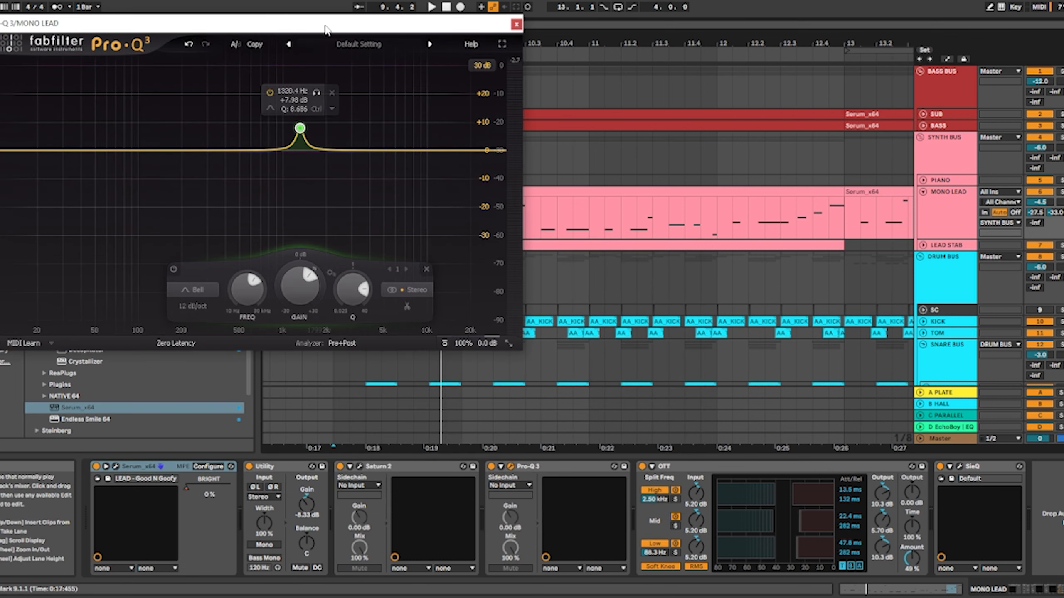
drag(326, 29, 487, 86)
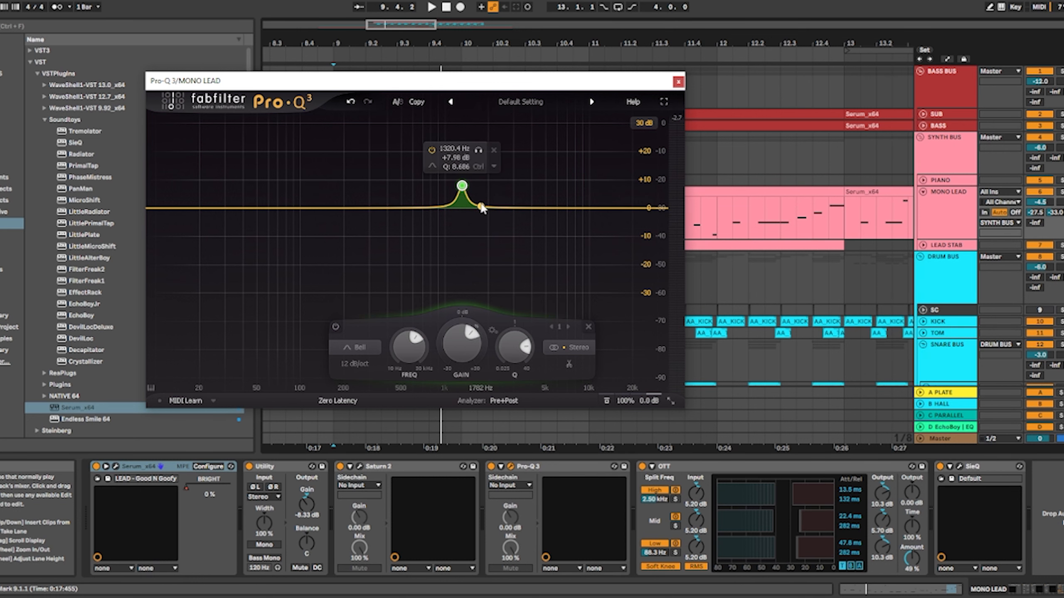
key(Escape)
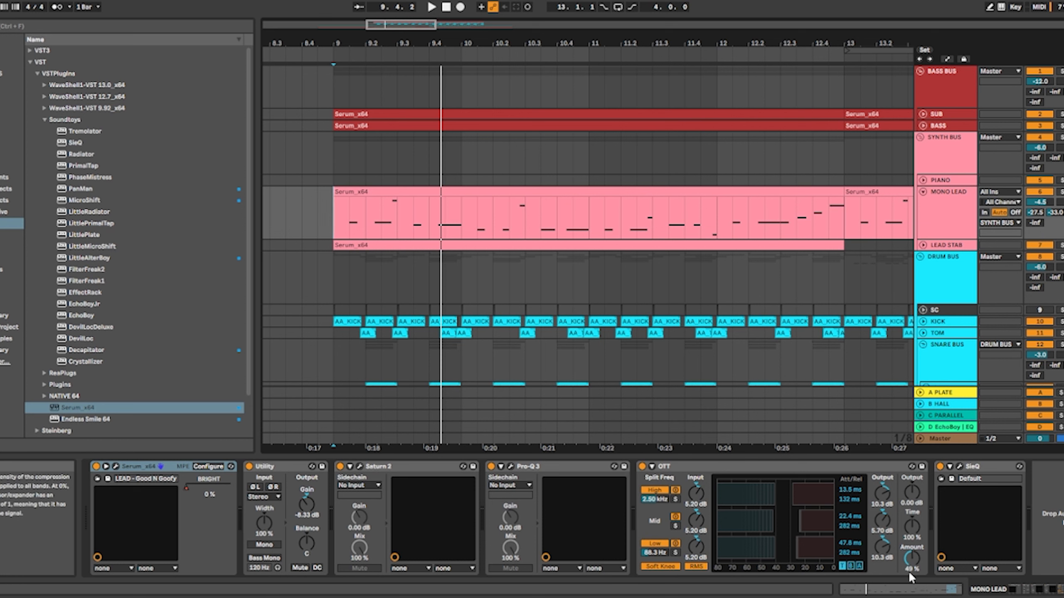
click(958, 466)
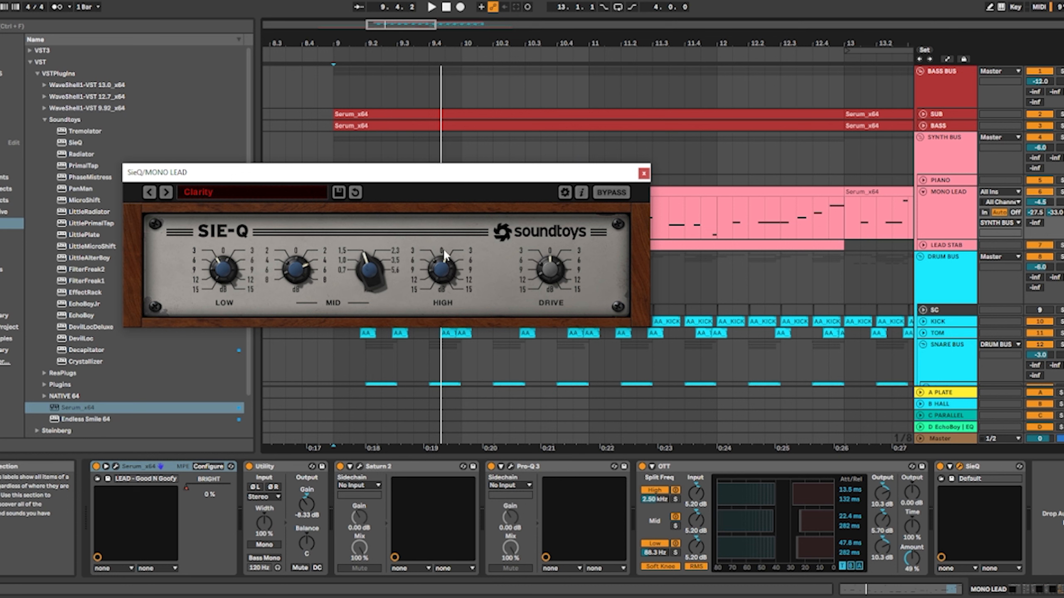
click(643, 173)
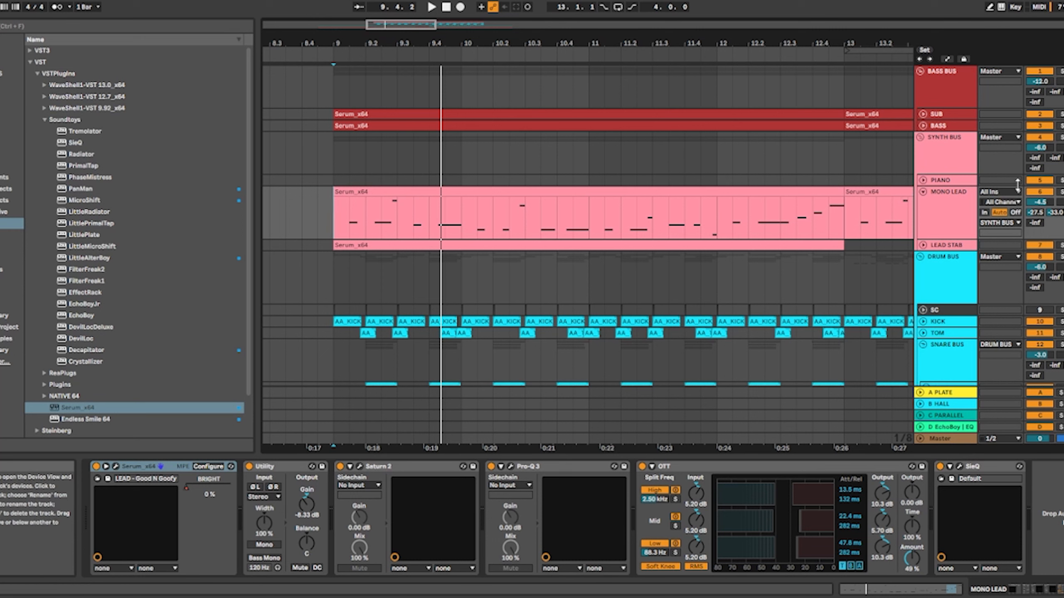
Play the soloed MONO LEAD track from bar 9 through its full effects chain, and stop playback
key(space)
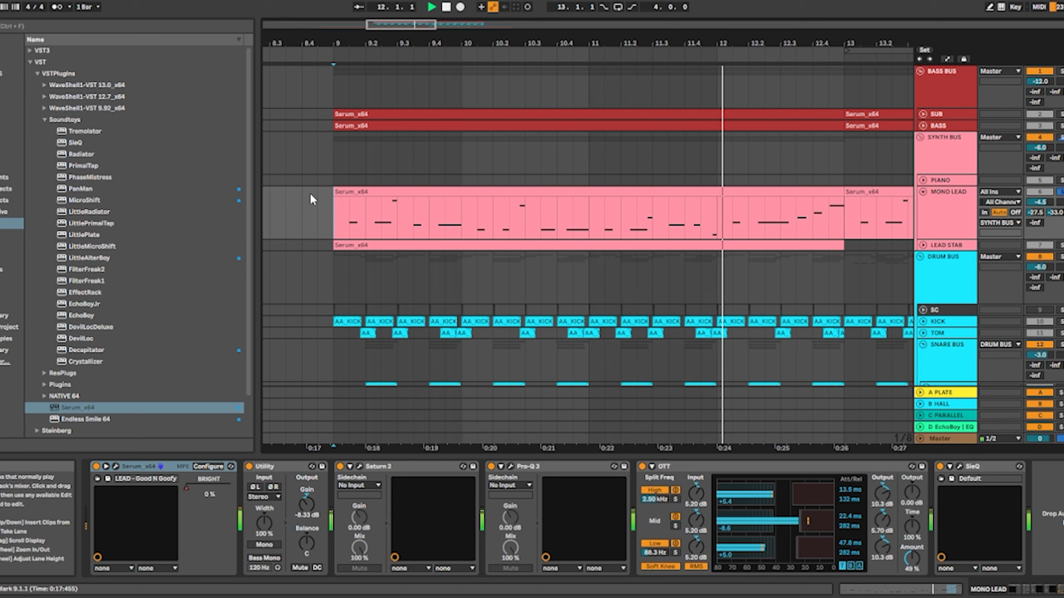
key(space)
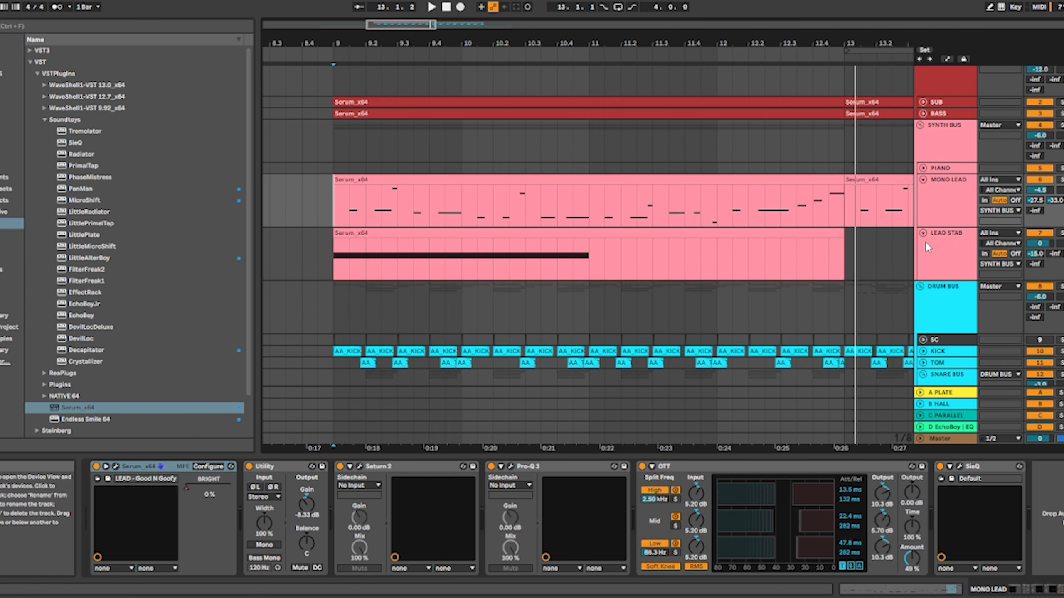
Solo the LEAD STAB track, play it from bar 9, and stop playback
click(324, 253)
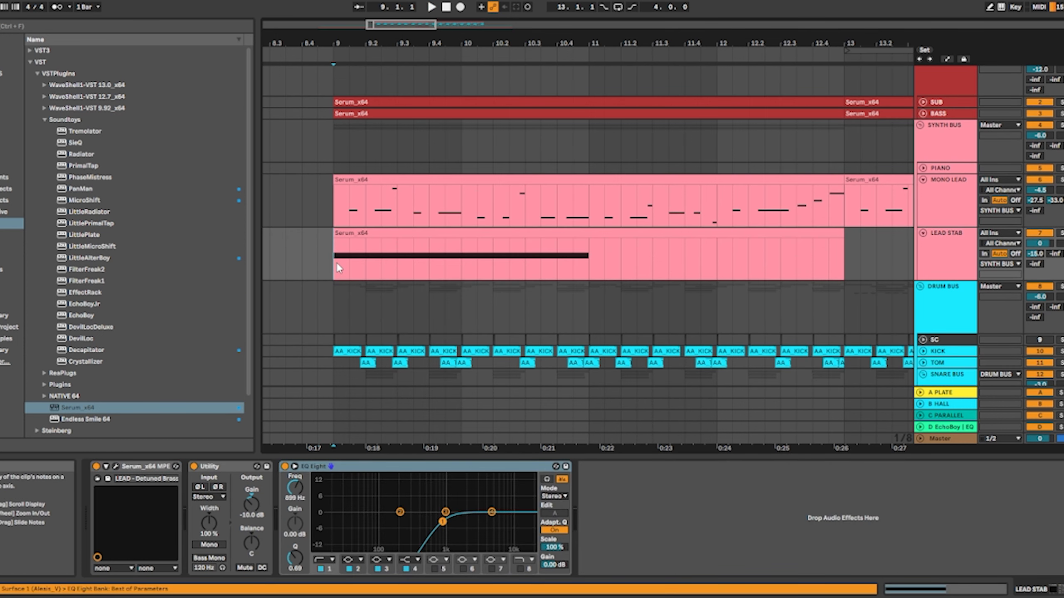
scroll(293, 247, down, 3)
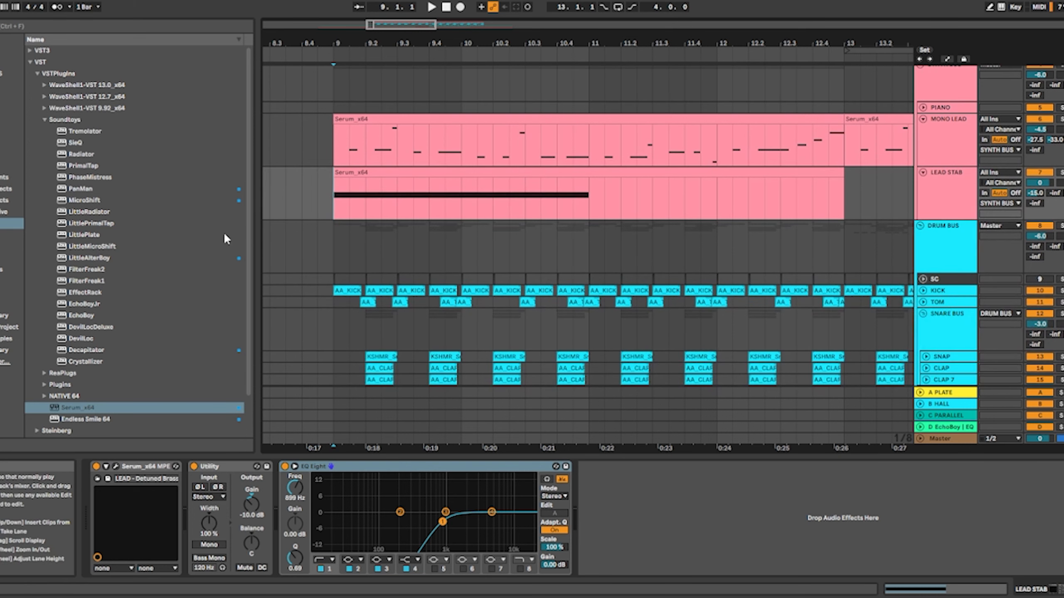
scroll(292, 209, up, 2)
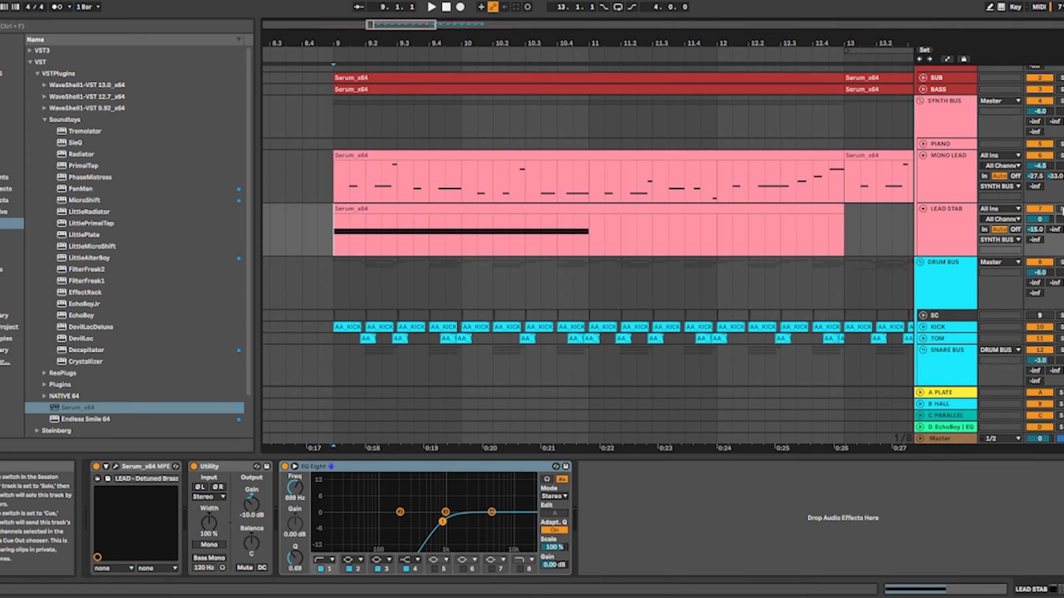
click(1060, 209)
key(space)
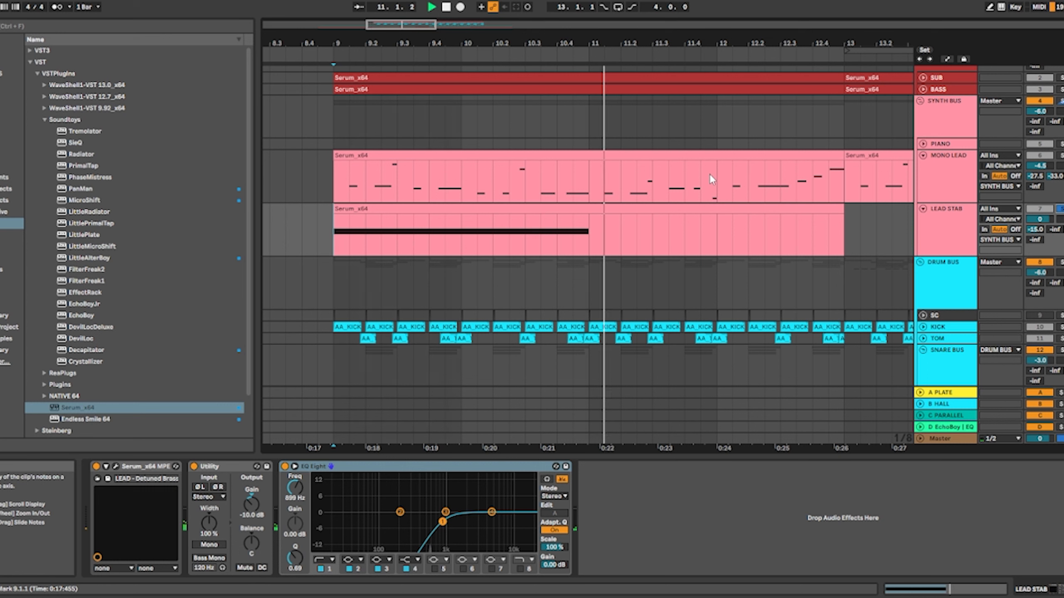
key(space)
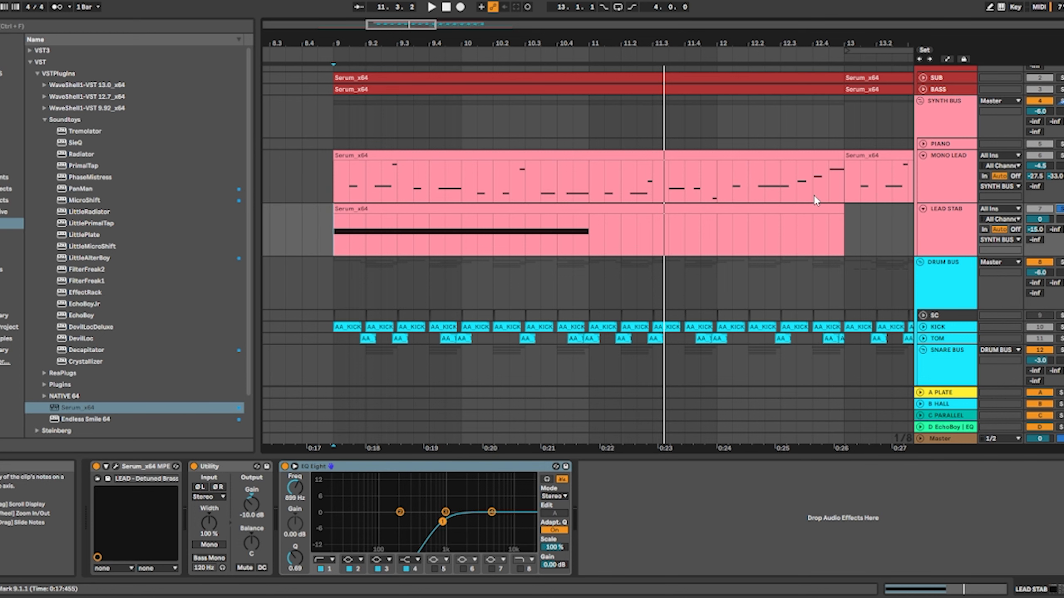
Fold the LEAD STAB and MONO LEAD tracks and unfold the SUB and BASS tracks to show their MIDI notes
key(u)
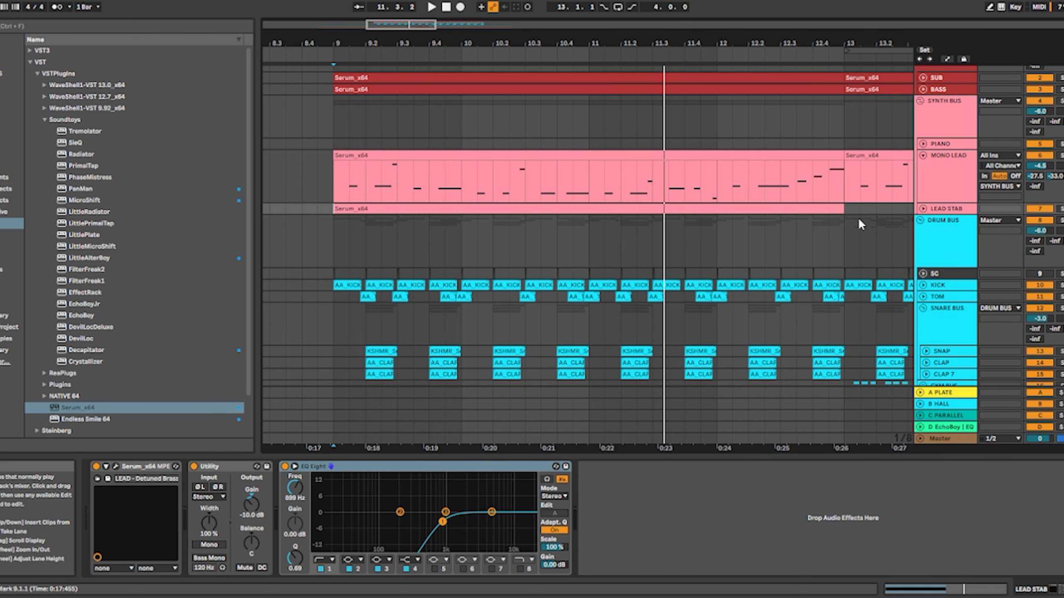
scroll(860, 214, up, 2)
click(922, 191)
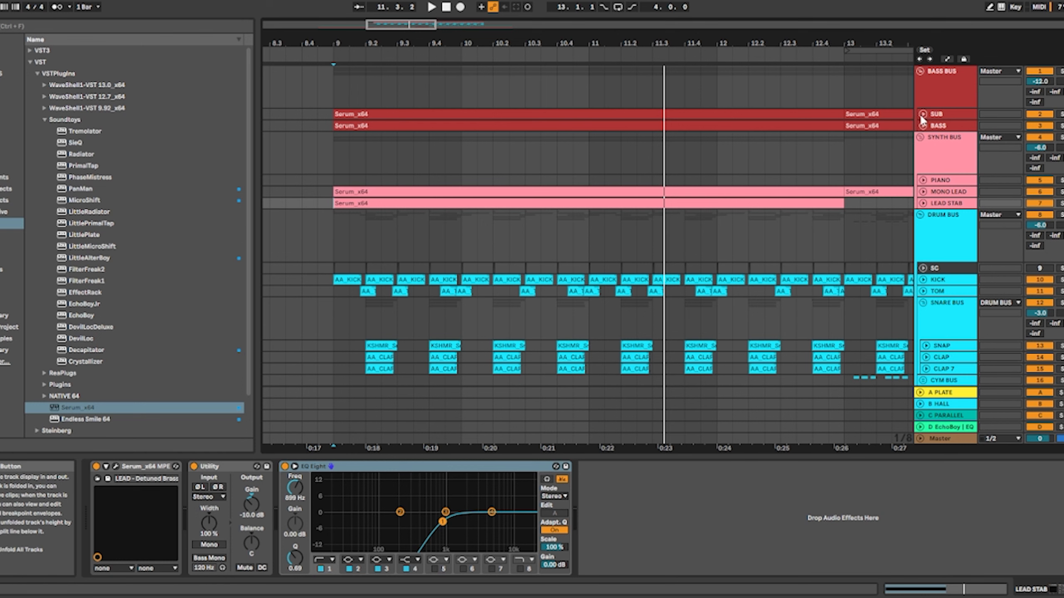
click(923, 113)
click(922, 167)
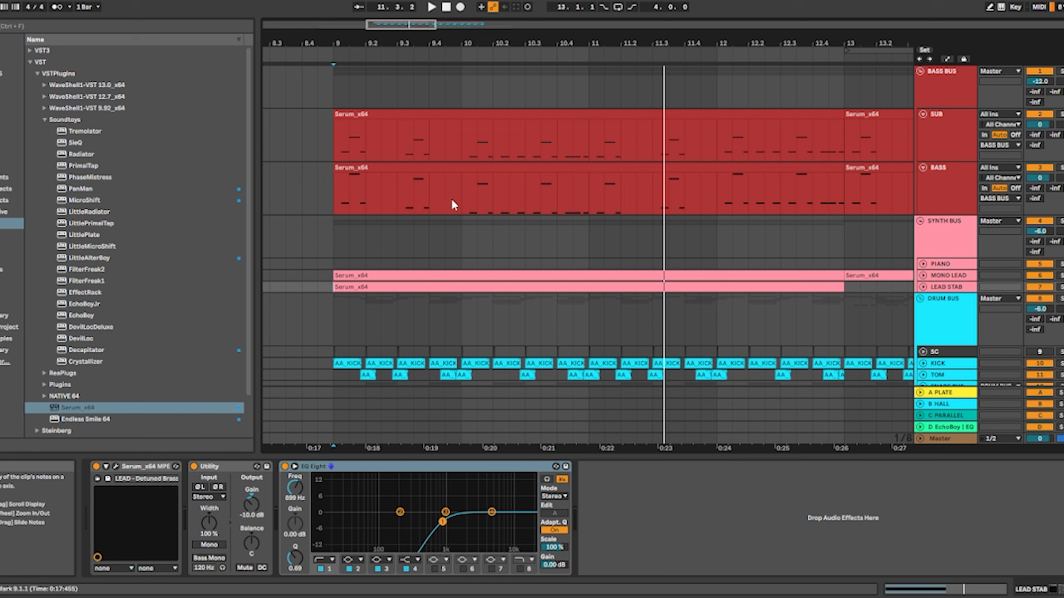
Set the playback start to bar 9 on the SUB clip and select the SUB track
drag(331, 139, 601, 143)
click(600, 142)
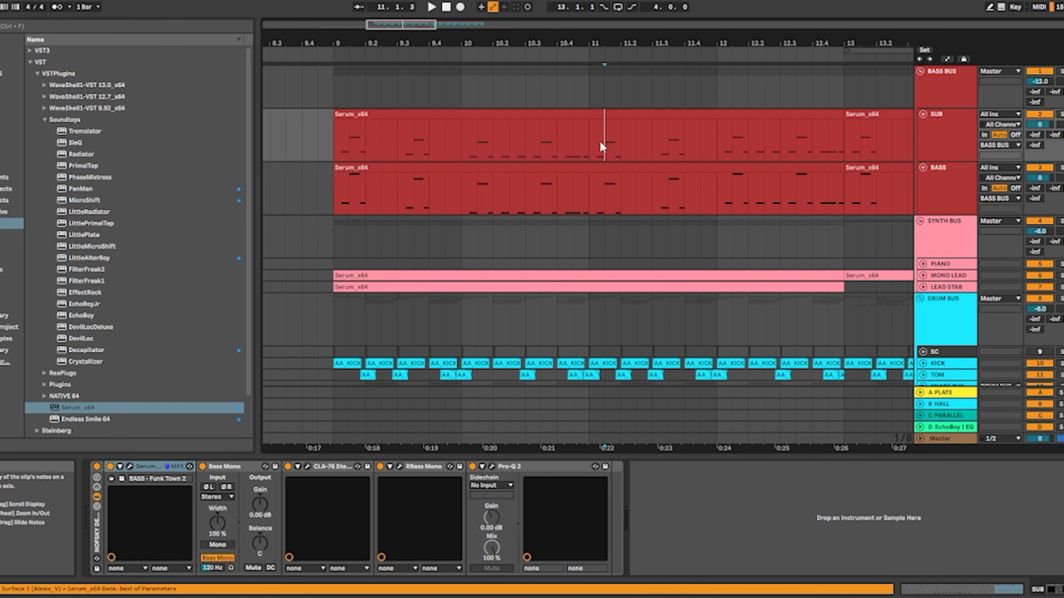
click(339, 143)
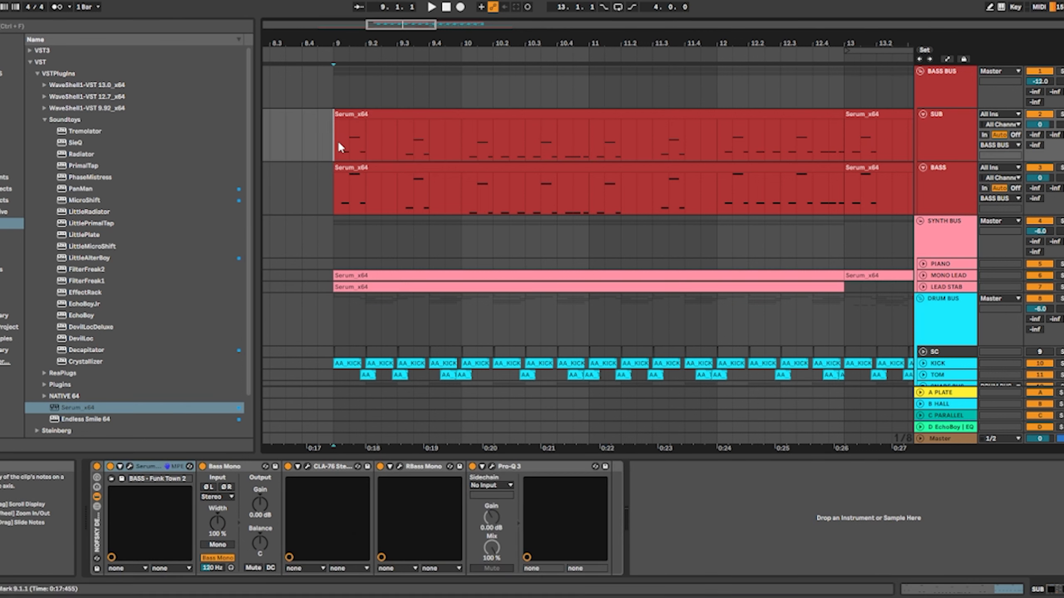
click(940, 136)
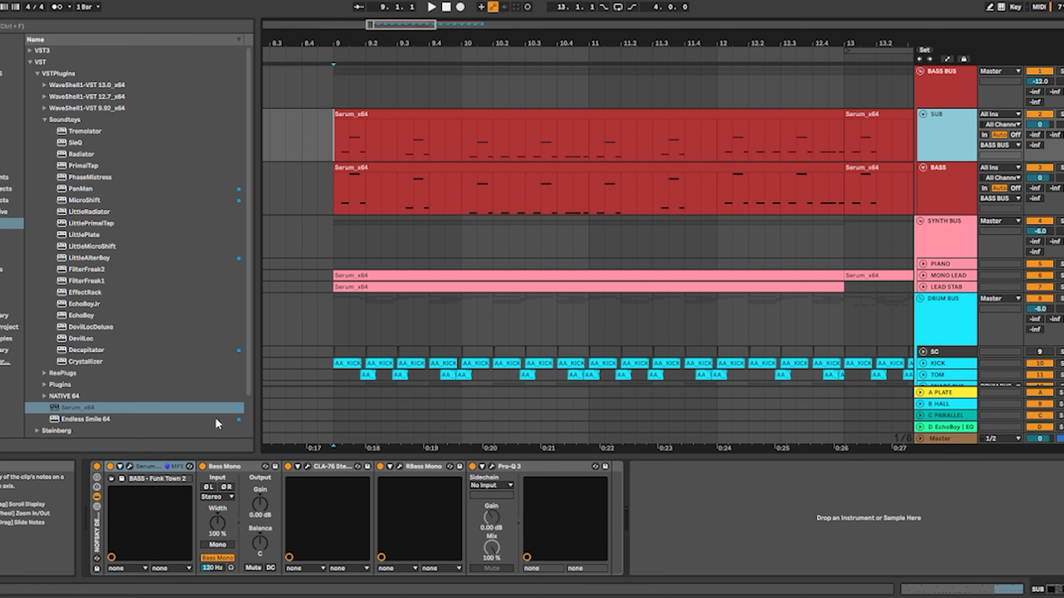
Open Serum on the SUB track and check the preset folders behind BASS - Funk Town 2 without changing the preset
click(129, 466)
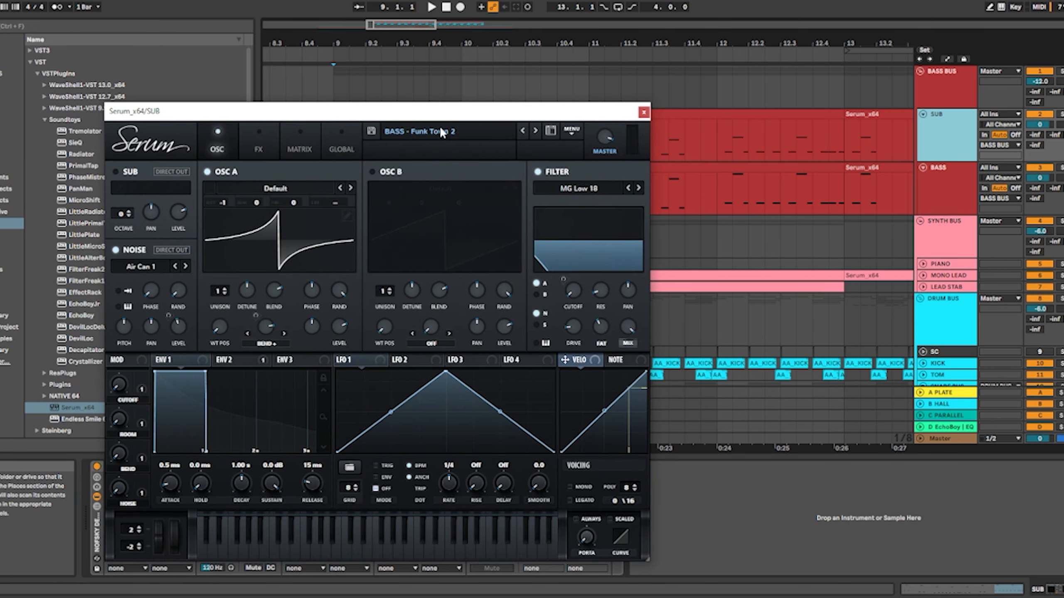
click(442, 132)
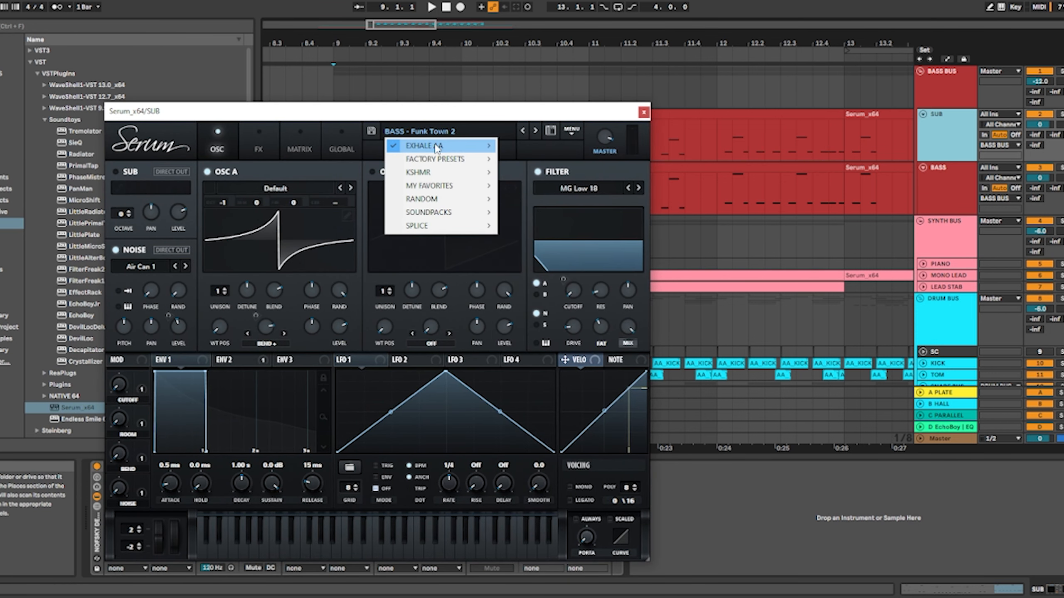
mouse_move(437, 147)
click(404, 113)
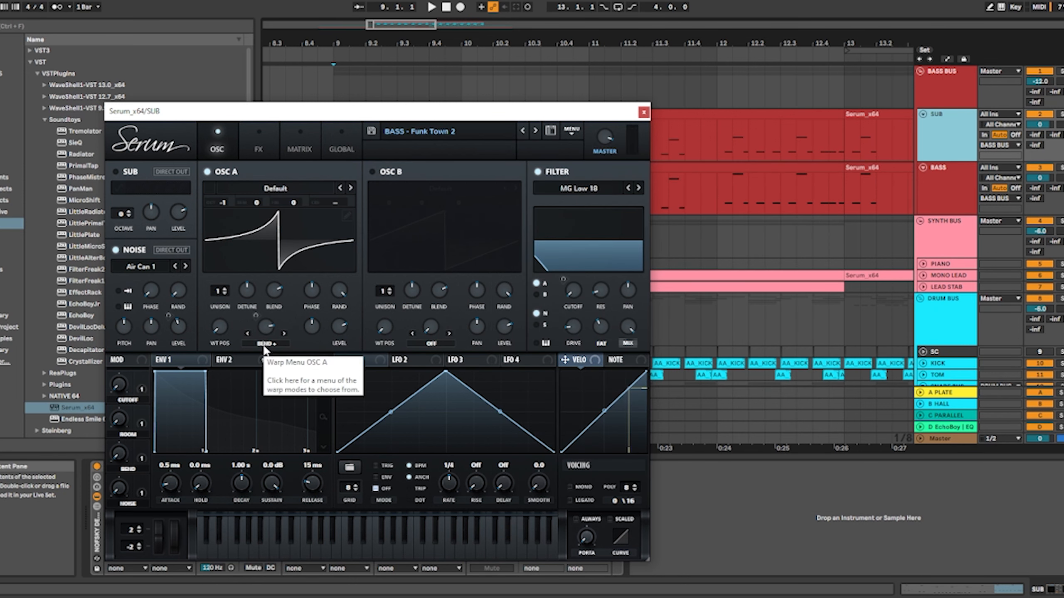
Inspect ENV 2, ENV 1 and the effects of the SUB track's Serum patch, and close the plugin window
click(254, 357)
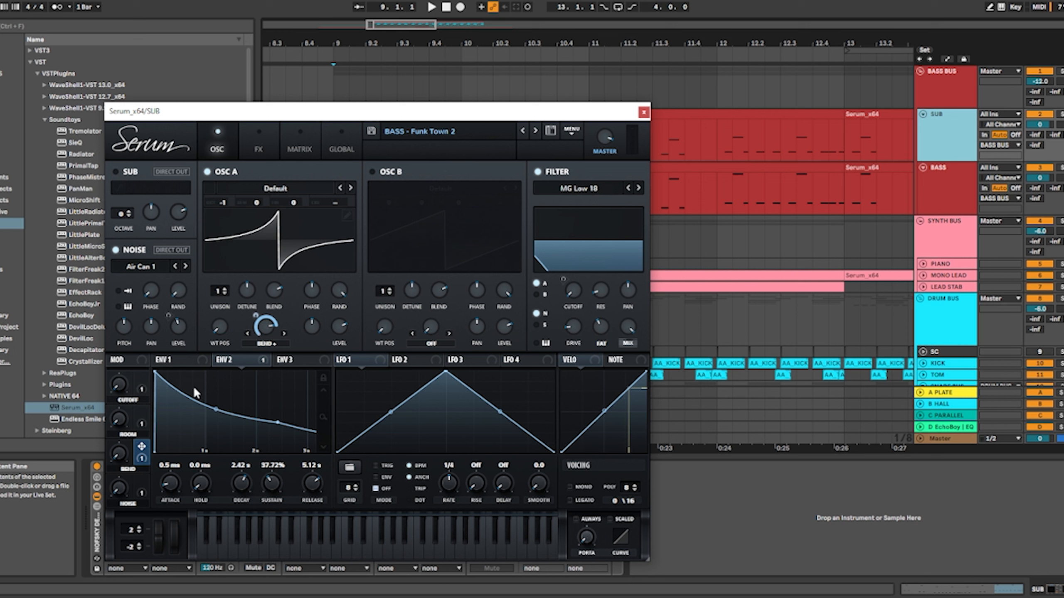
click(169, 363)
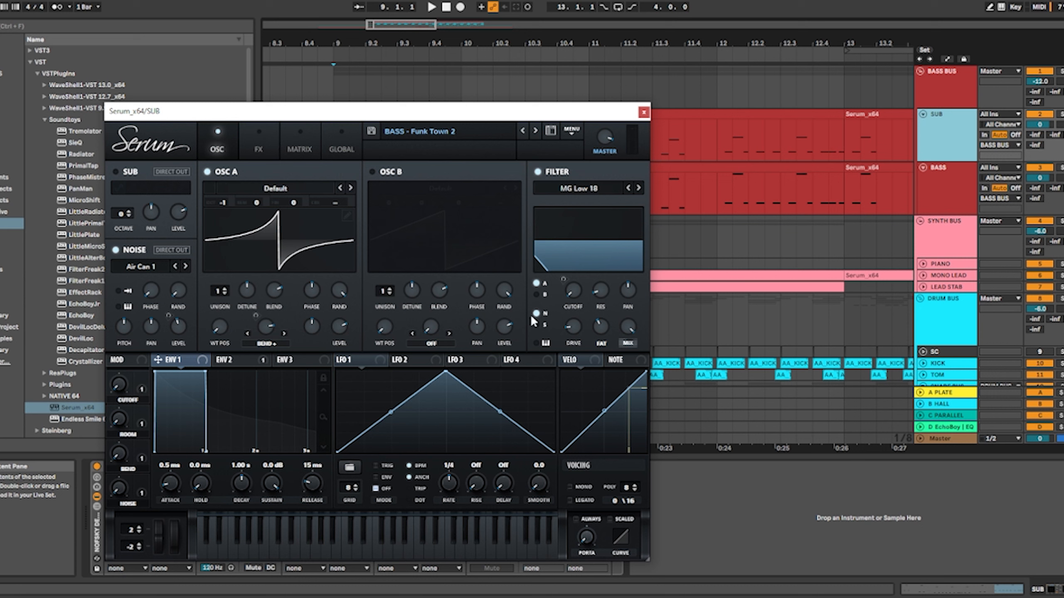
click(266, 133)
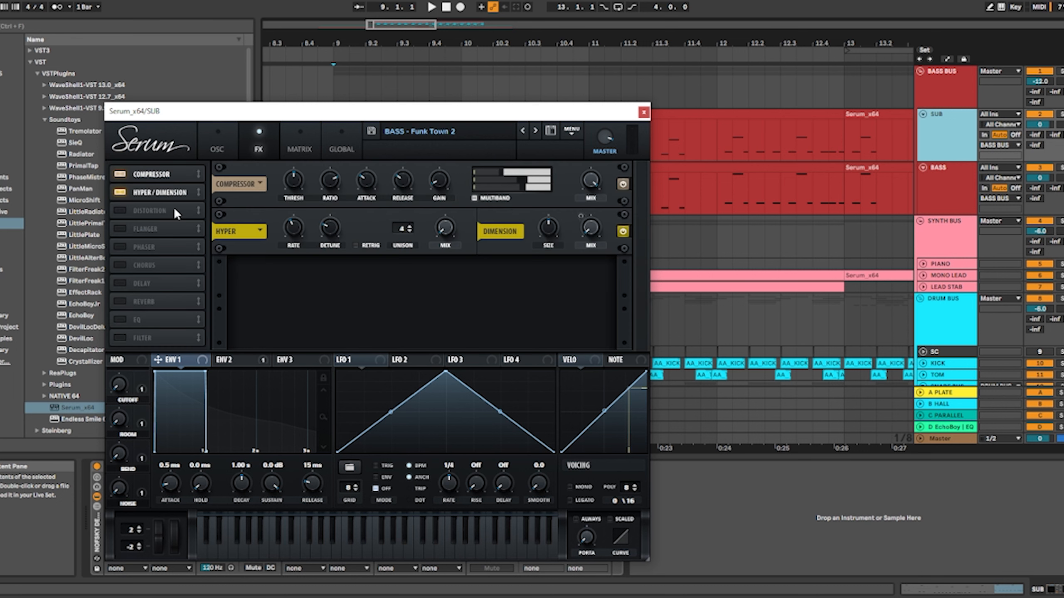
click(643, 112)
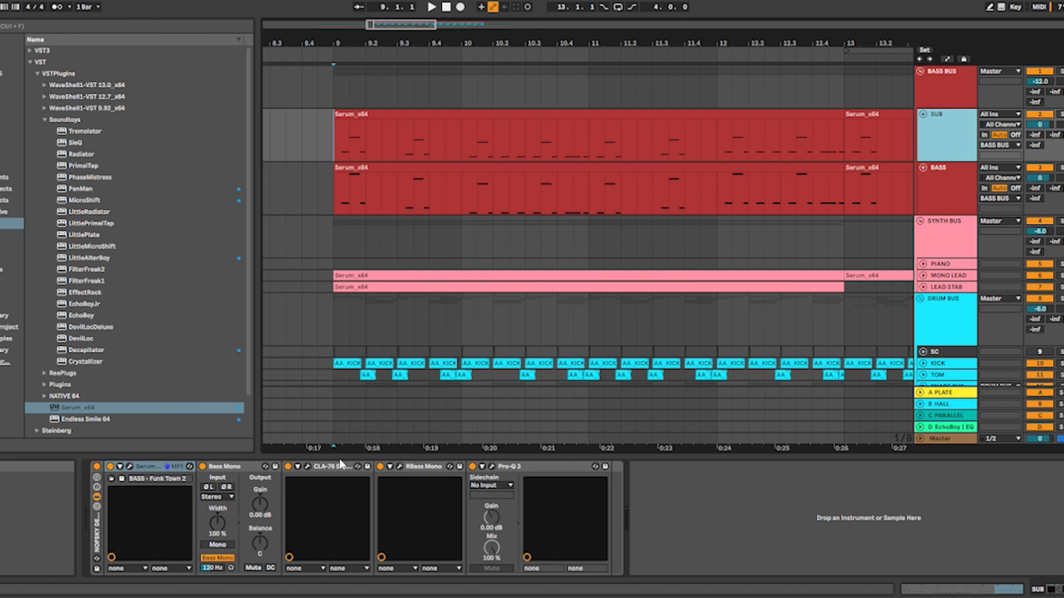
Inspect the CLA-76, RBass and Pro-Q 3 settings on the SUB track, closing the plugin windows
click(308, 467)
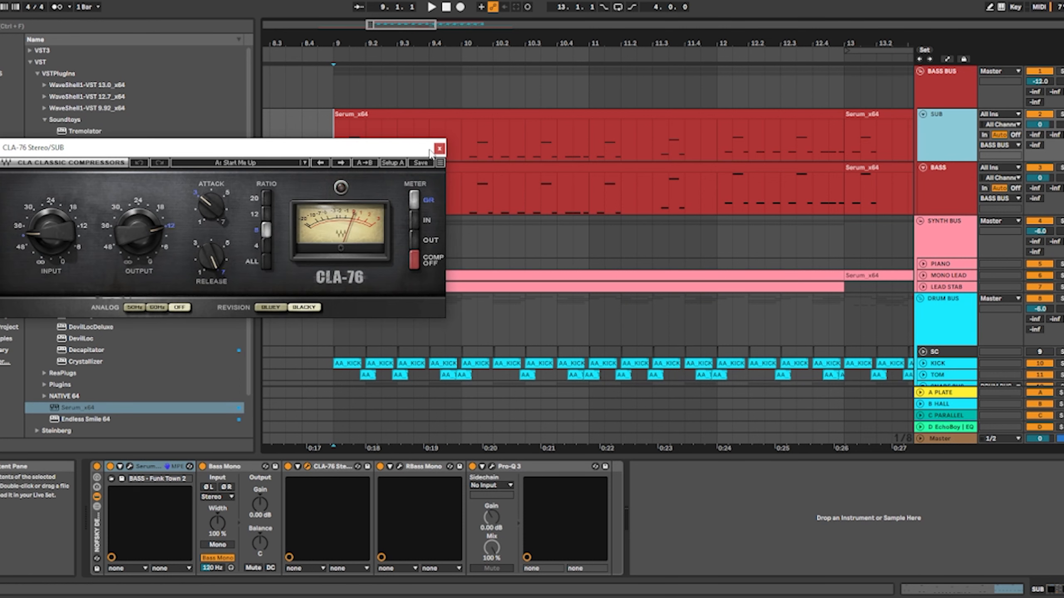
click(439, 149)
click(400, 466)
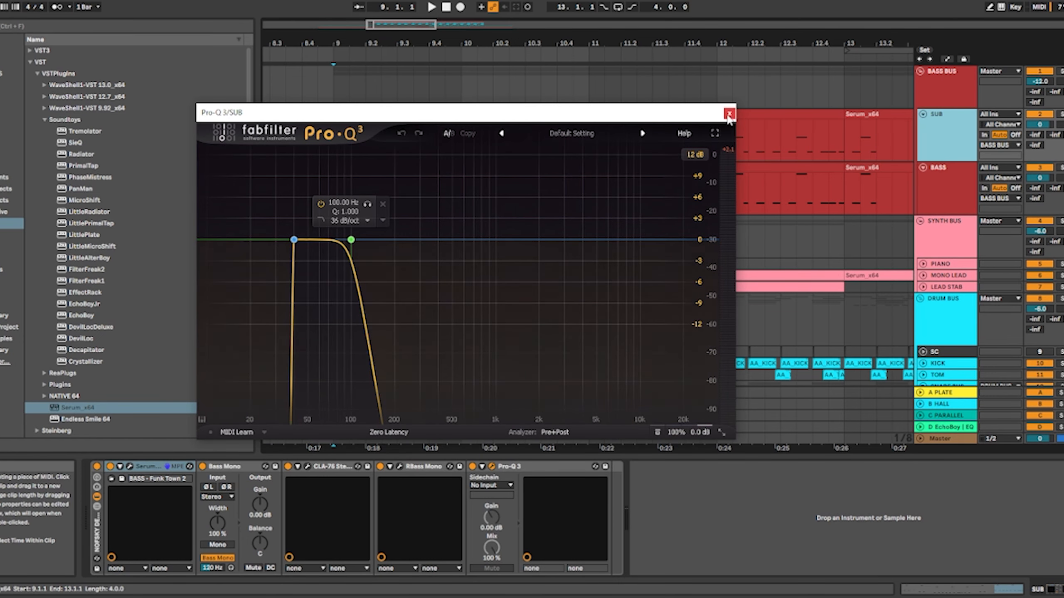
click(729, 114)
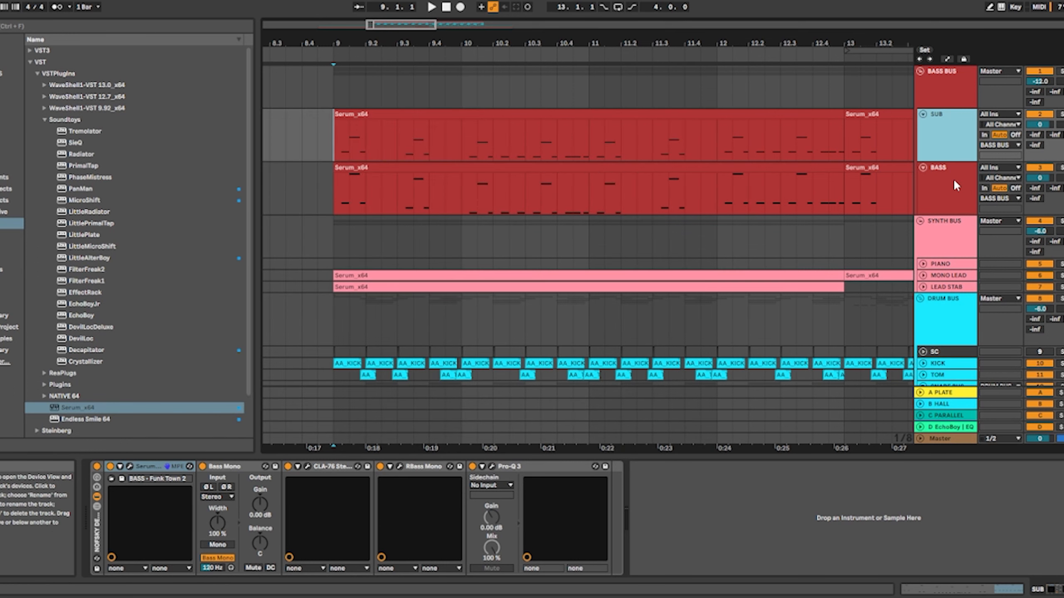
Select the BASS track, look at its Serum patch, and close the plugin window
click(955, 182)
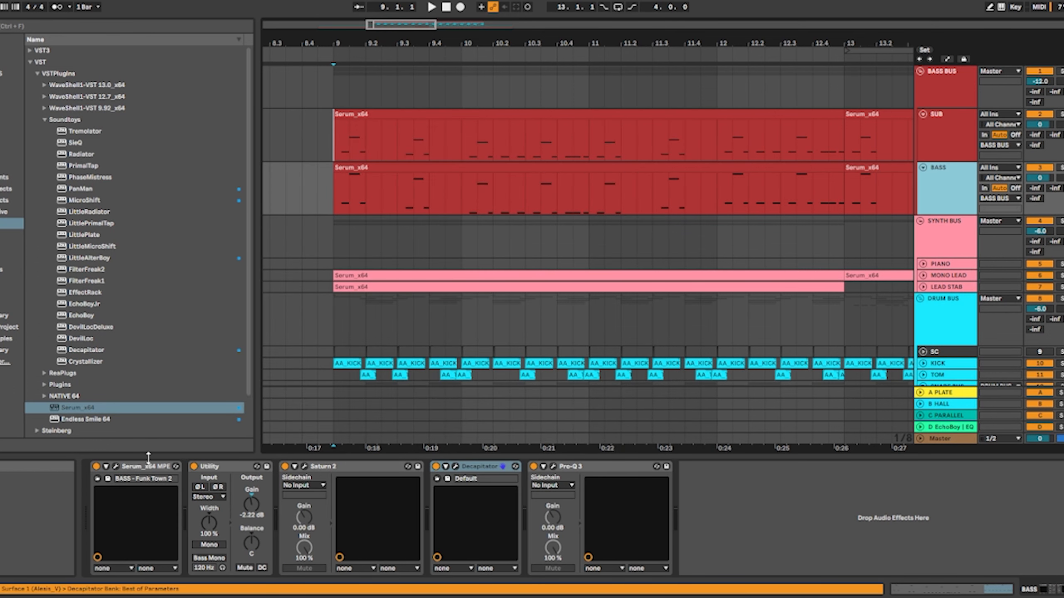
click(115, 467)
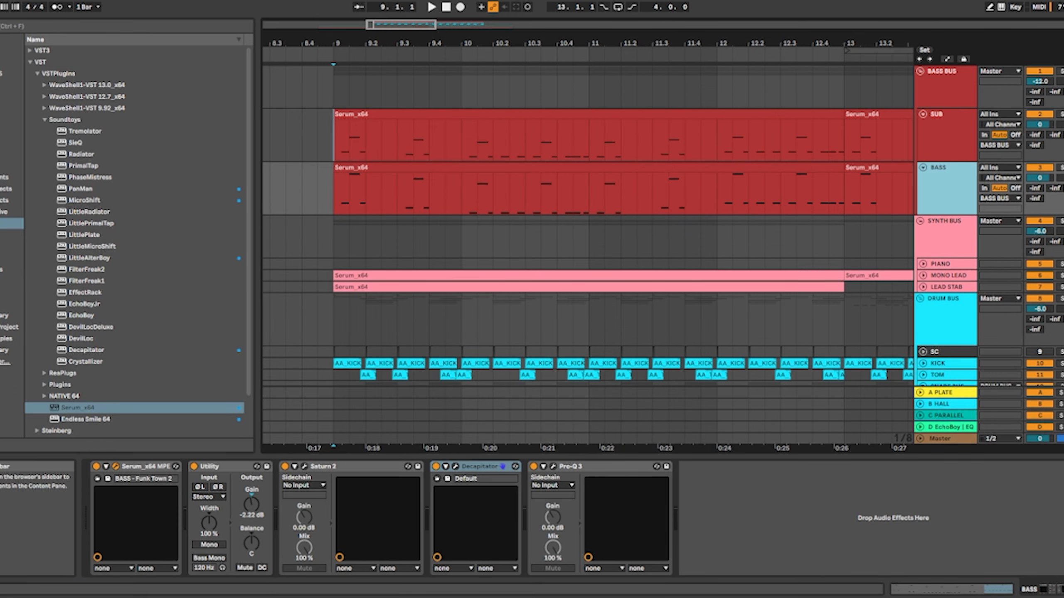
drag(260, 152, 375, 152)
click(719, 150)
Inspect the Warm Tube mode and drive amount in Saturn 2 on the BASS track, and close the plugin window
click(304, 466)
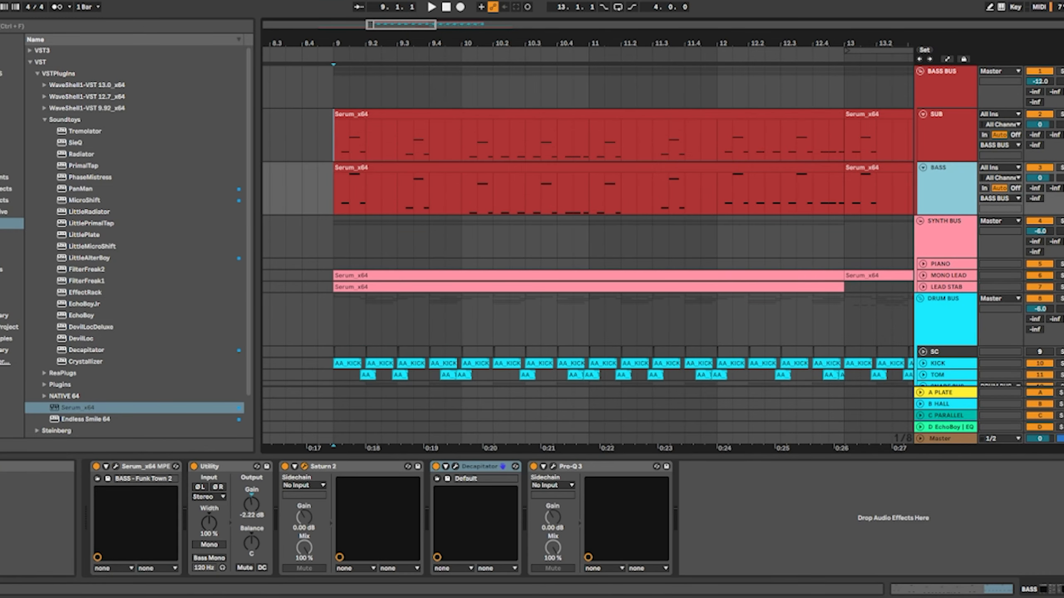
drag(321, 139, 383, 140)
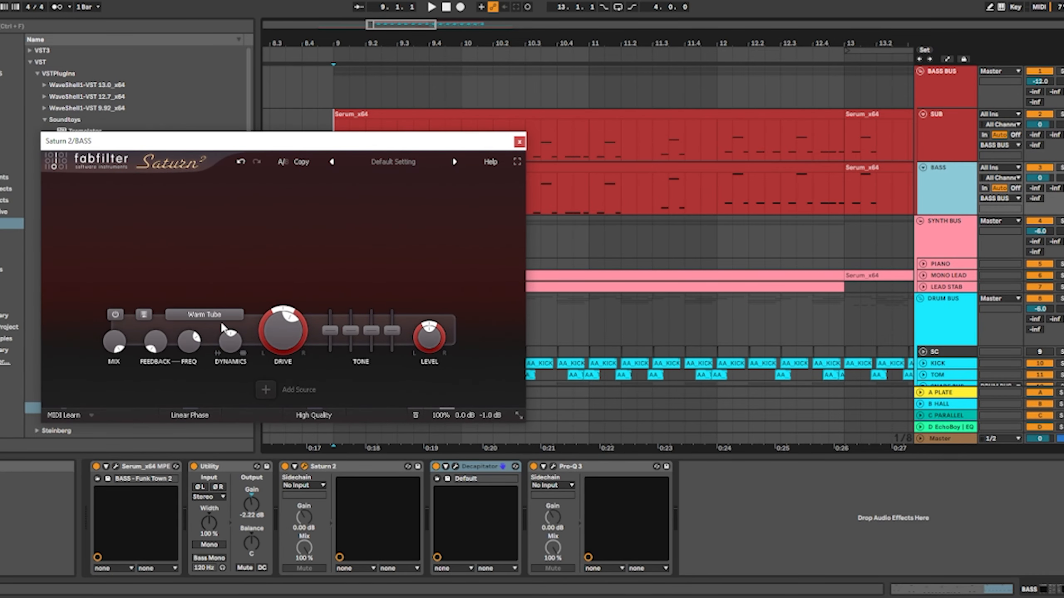
mouse_move(296, 341)
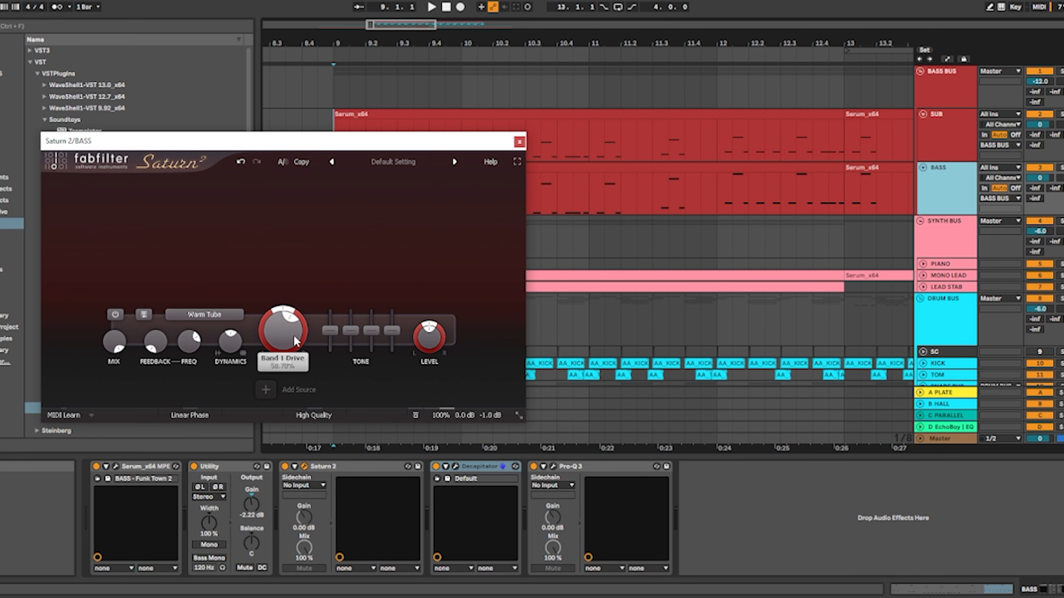
click(520, 142)
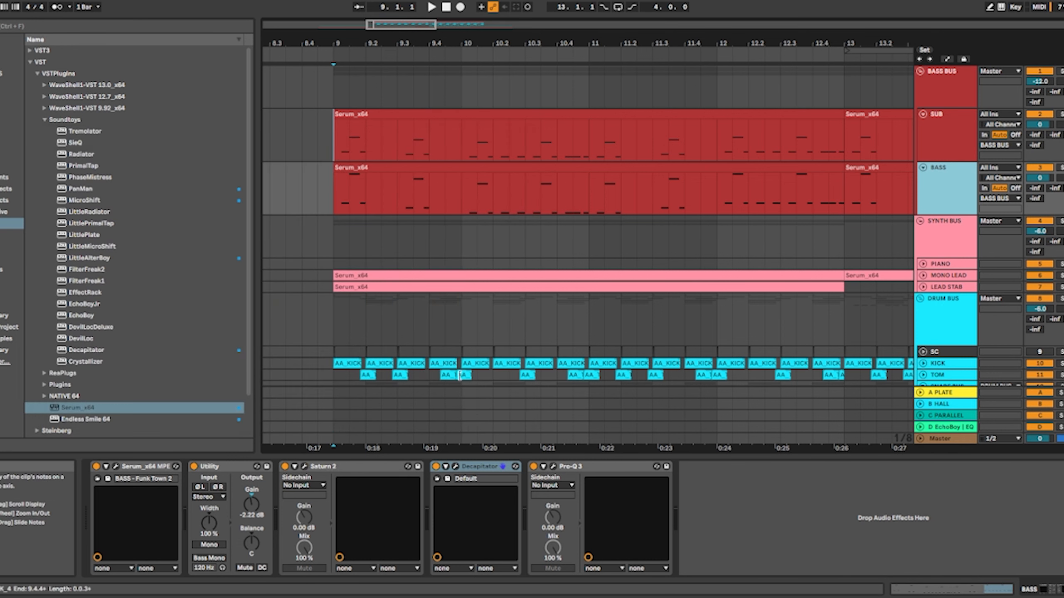
Inspect the Decapitator settings and the Pro-Q 3 low-cut and high-cut bands on the BASS track, closing each plugin window
click(455, 466)
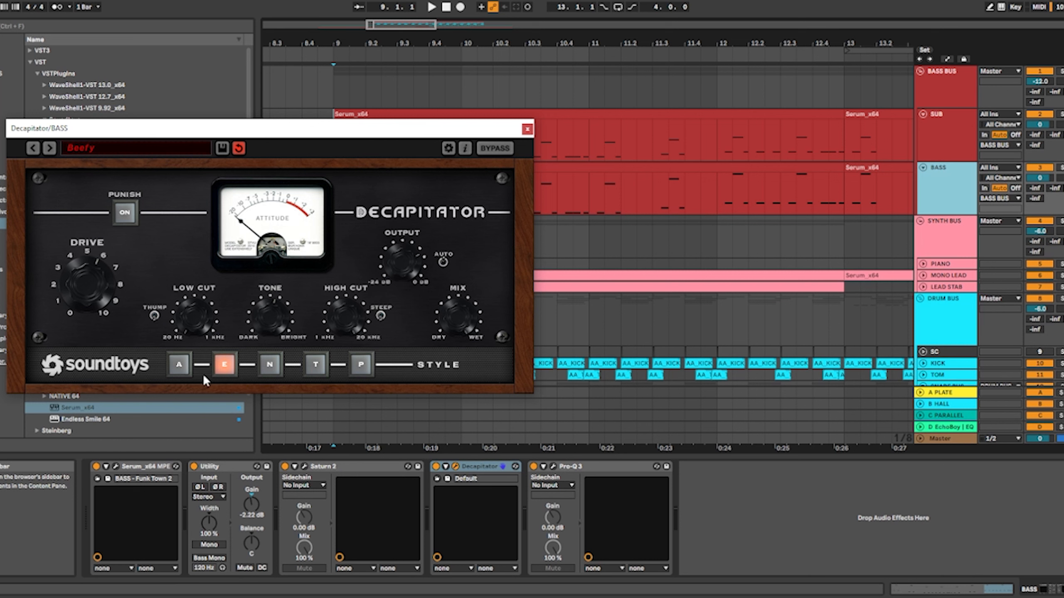
click(526, 130)
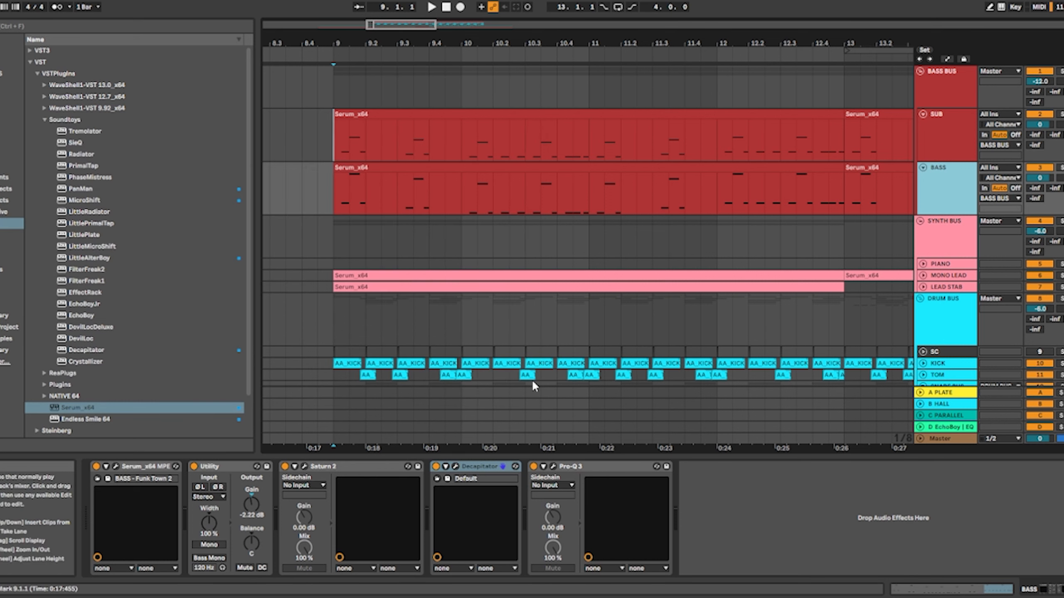
click(552, 466)
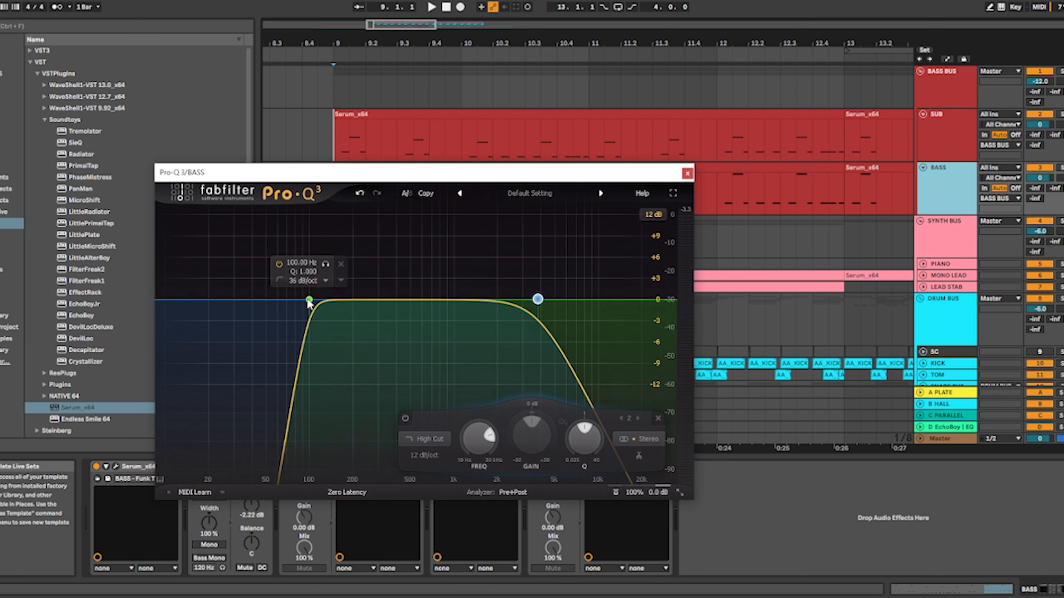
mouse_move(528, 303)
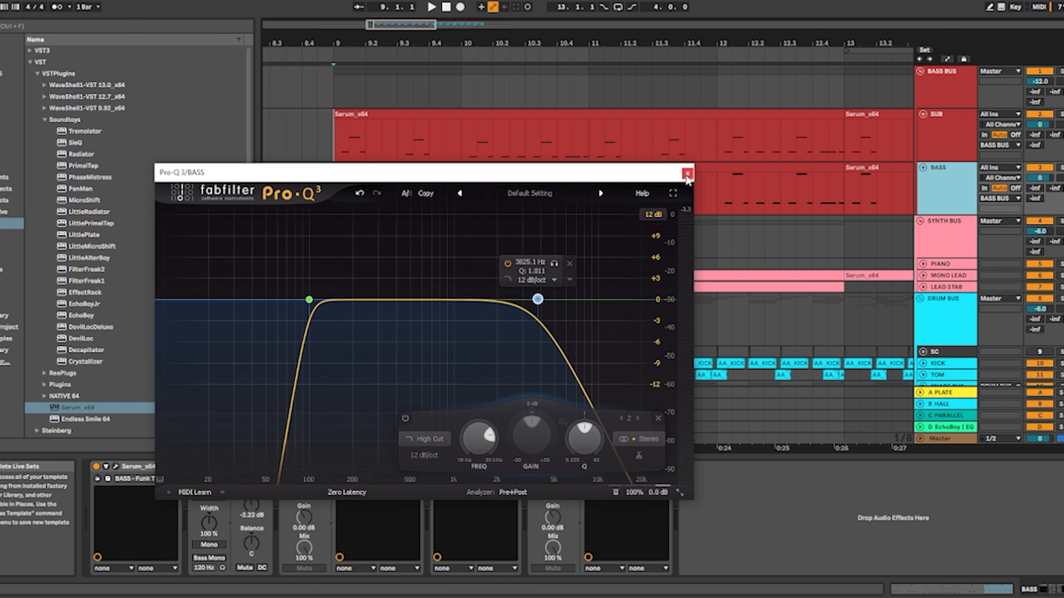
click(687, 173)
Play the soloed bass group from bar 9, stop playback, and select the BASS BUS track
key(space)
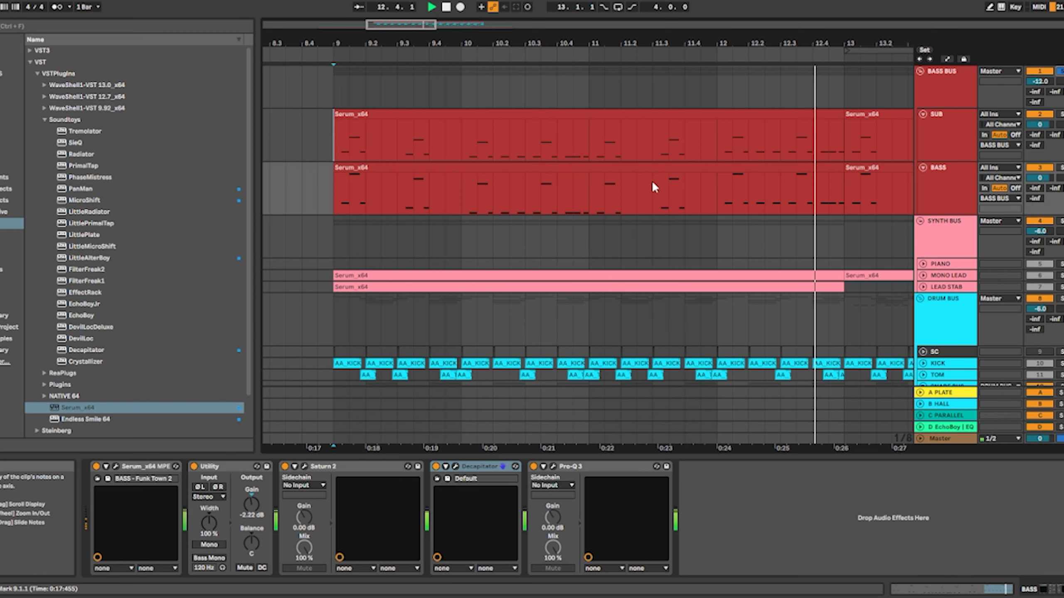
click(923, 77)
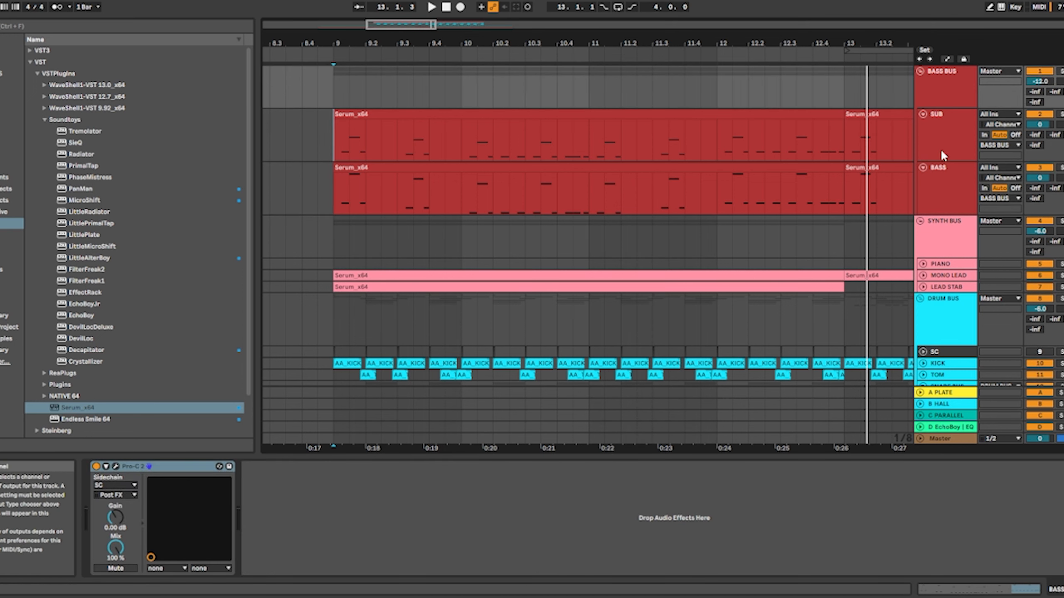
Fold the BASS BUS and SYNTH BUS groups to bring the drum and FX tracks into the arrangement view
click(919, 71)
click(920, 83)
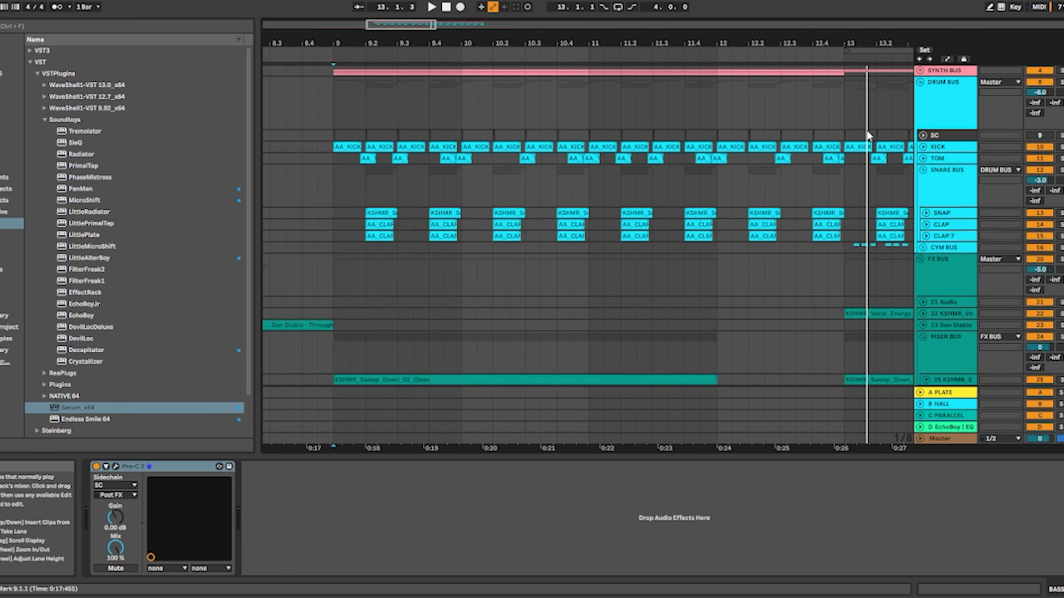
scroll(888, 138, down, 4)
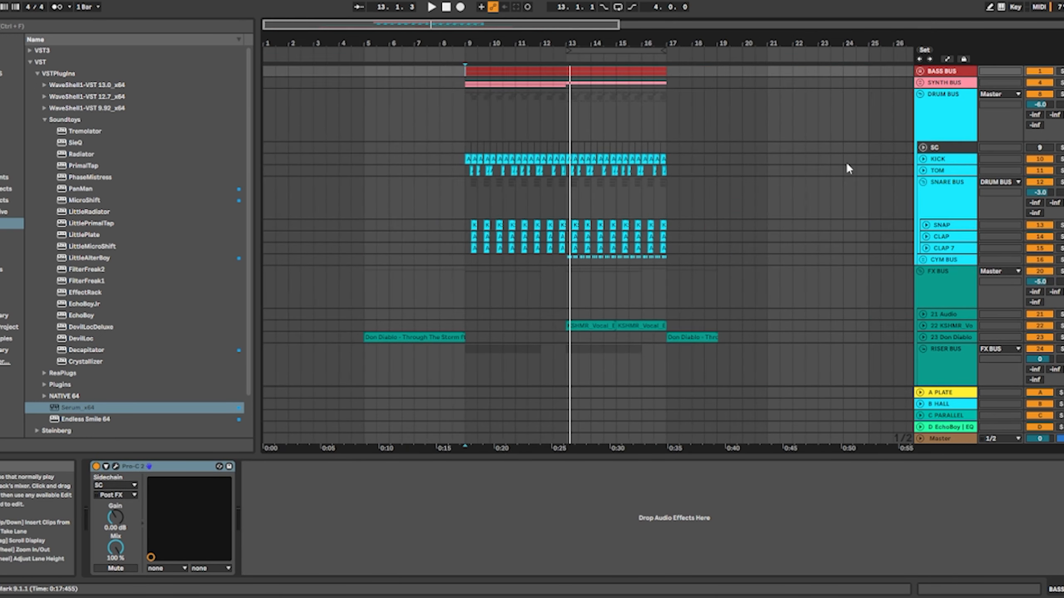
Highlight the SC clips, and the SNAP, CLAP and CLAP 7 clips from bar 9, and unfold the TOM track
scroll(466, 195, up, 2)
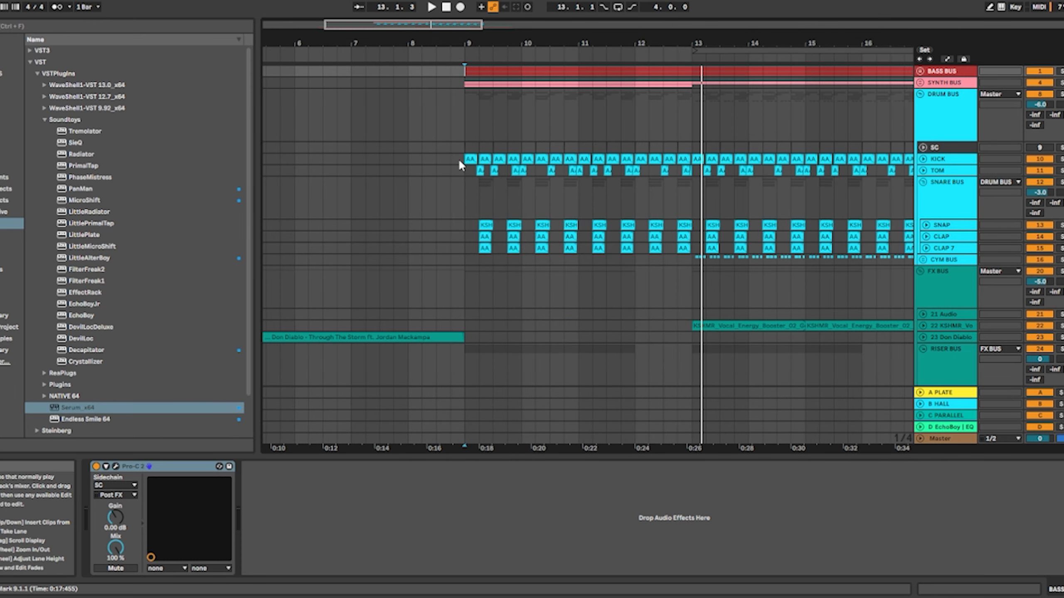
drag(463, 149, 588, 151)
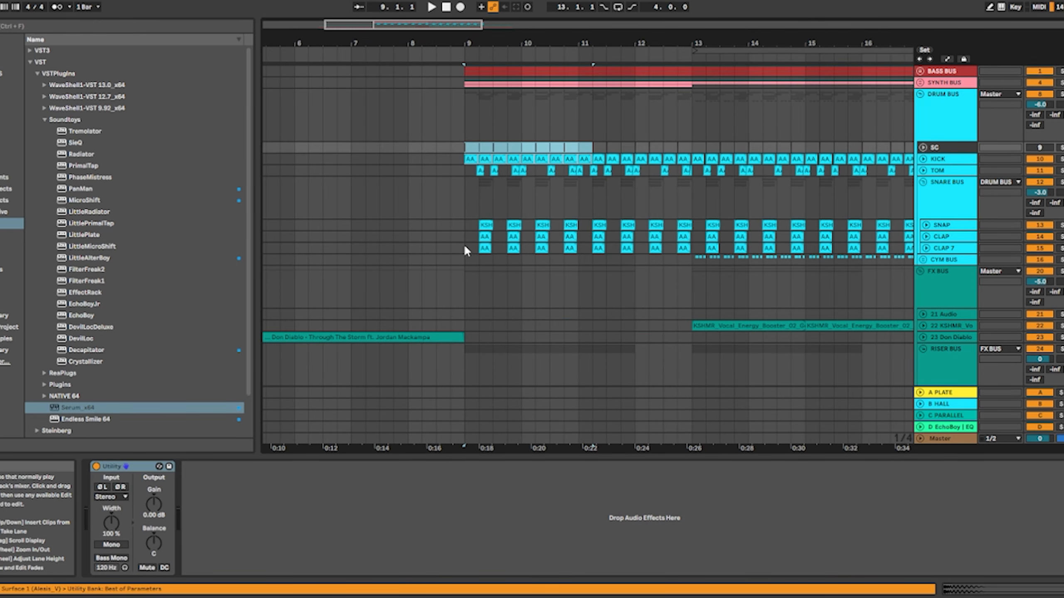
drag(464, 244, 561, 232)
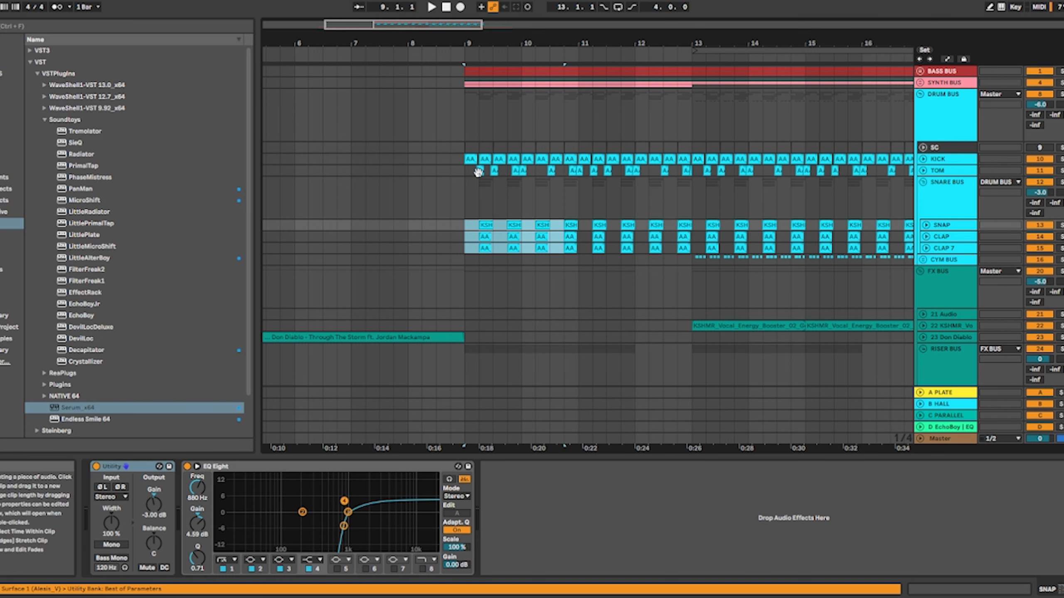
click(923, 170)
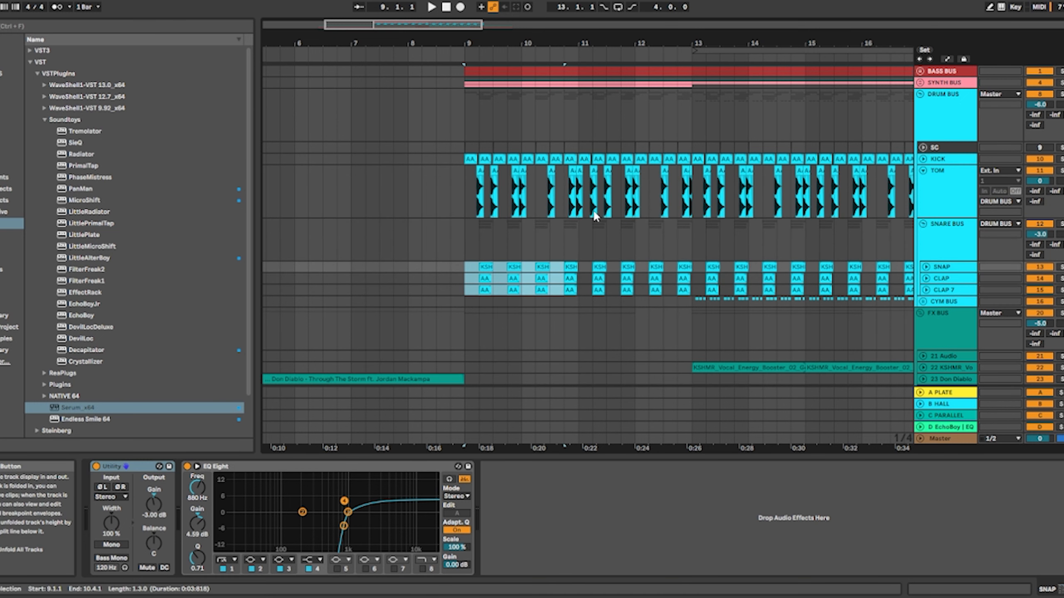
Solo the DRUM BUS and play the drum pattern from bar 9, following the clips towards bar 13
click(1061, 94)
scroll(442, 198, up, 5)
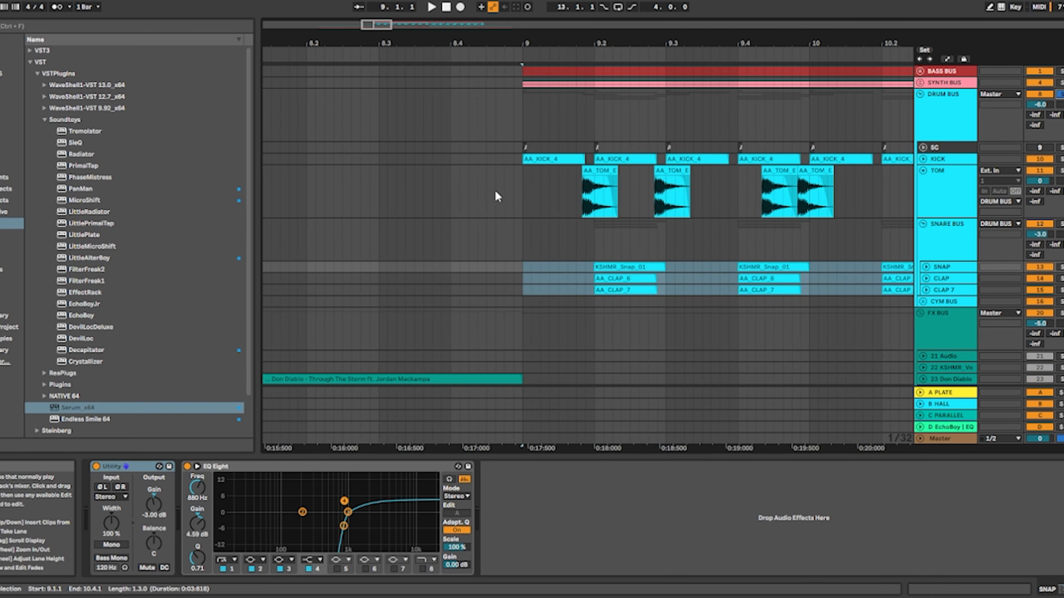
click(522, 191)
key(space)
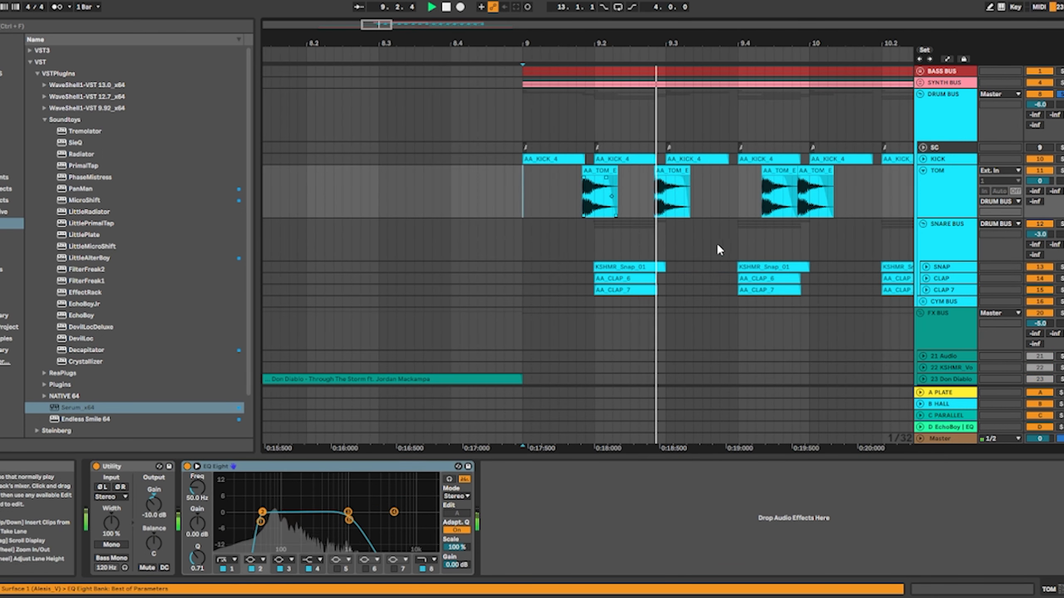
drag(696, 240, 576, 252)
scroll(497, 242, down, 3)
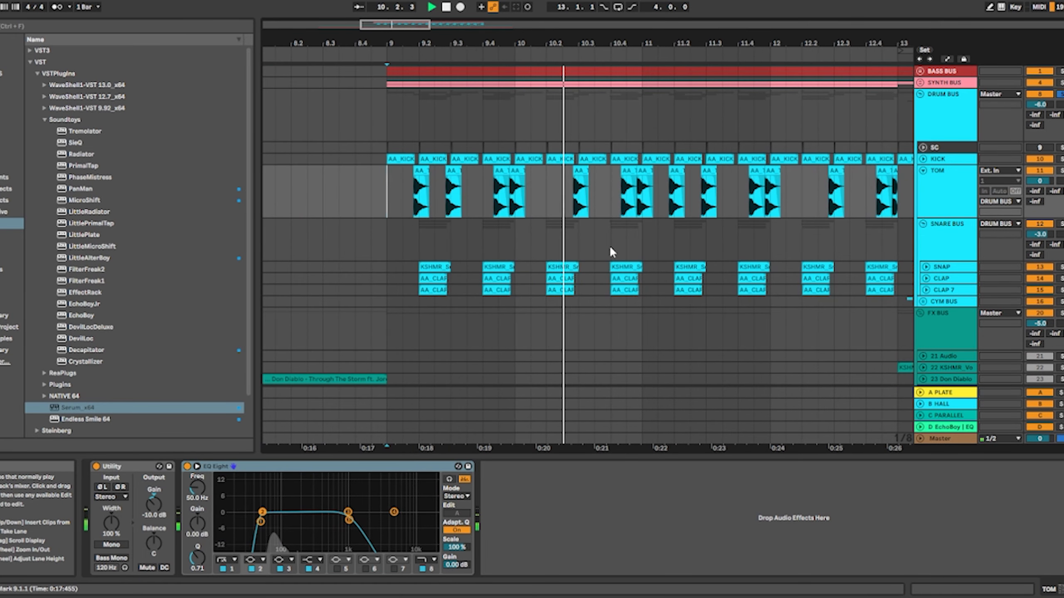
drag(646, 245, 500, 241)
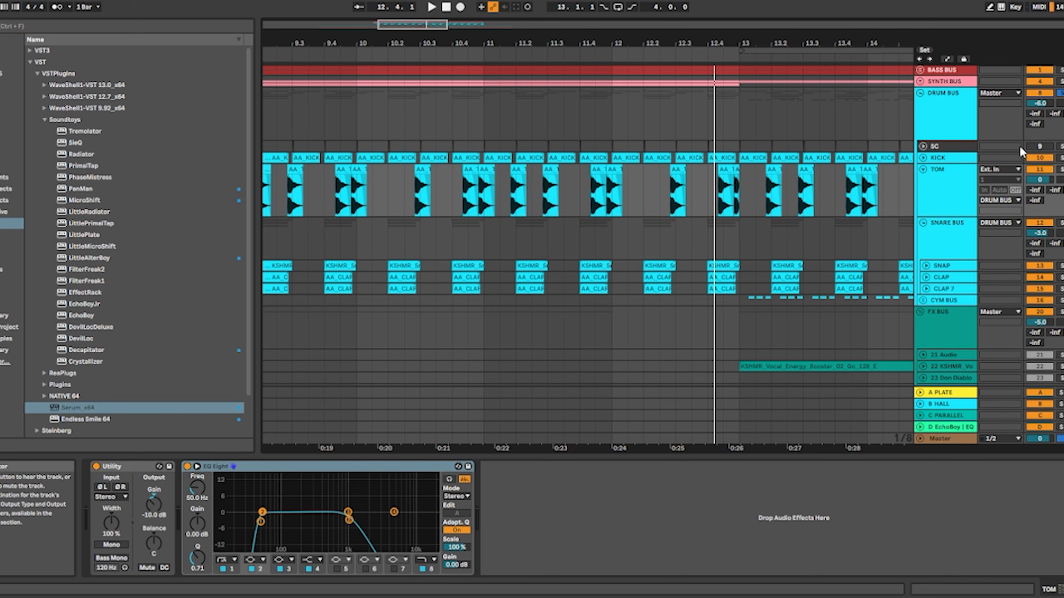
Mute the TOM track, replay the soloed drums from bar 9, and stop playback
scroll(842, 159, down, 3)
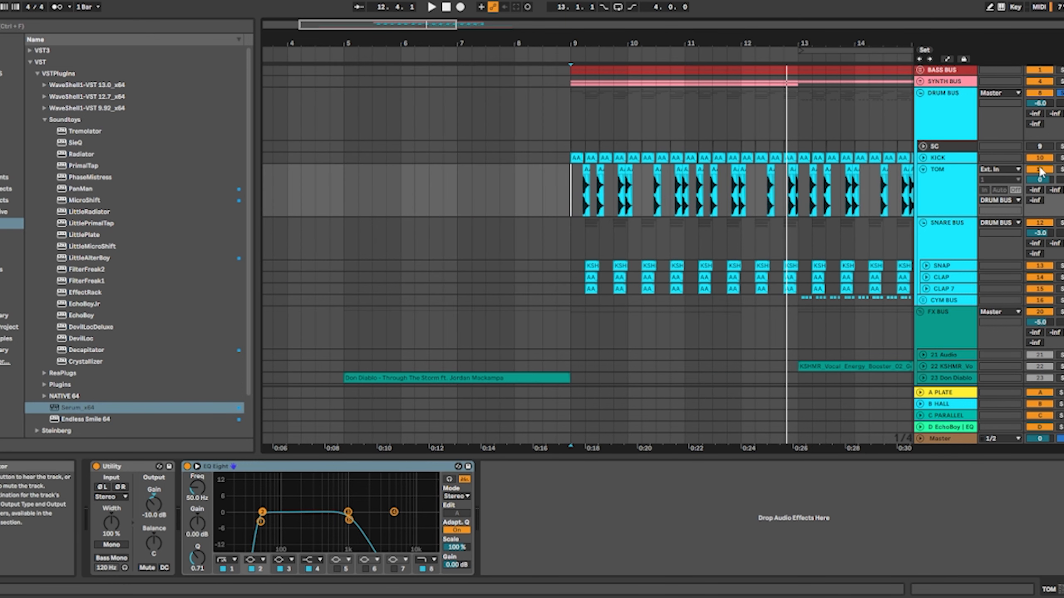
key(space)
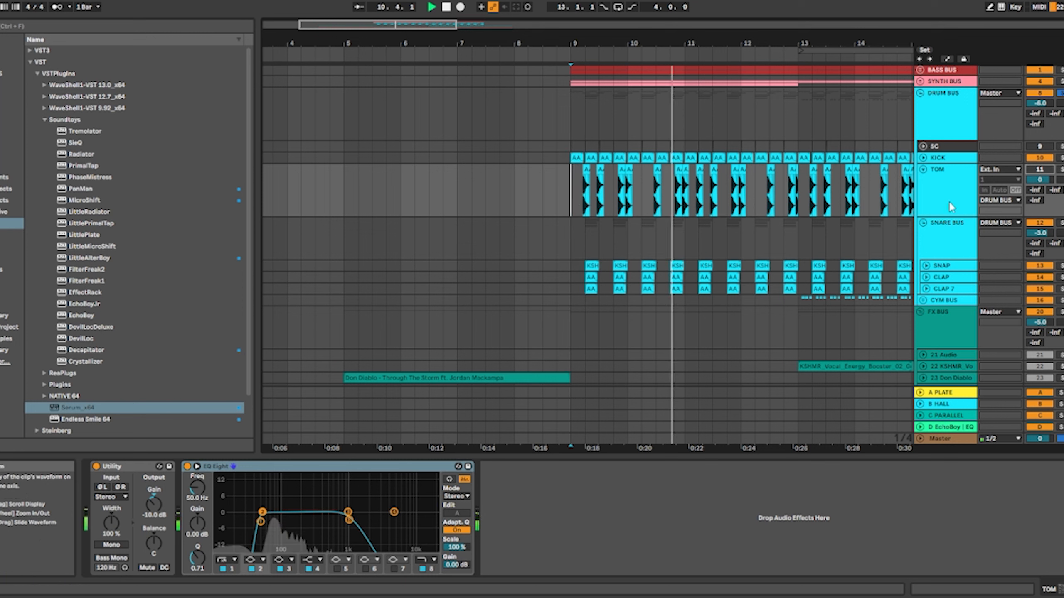
key(space)
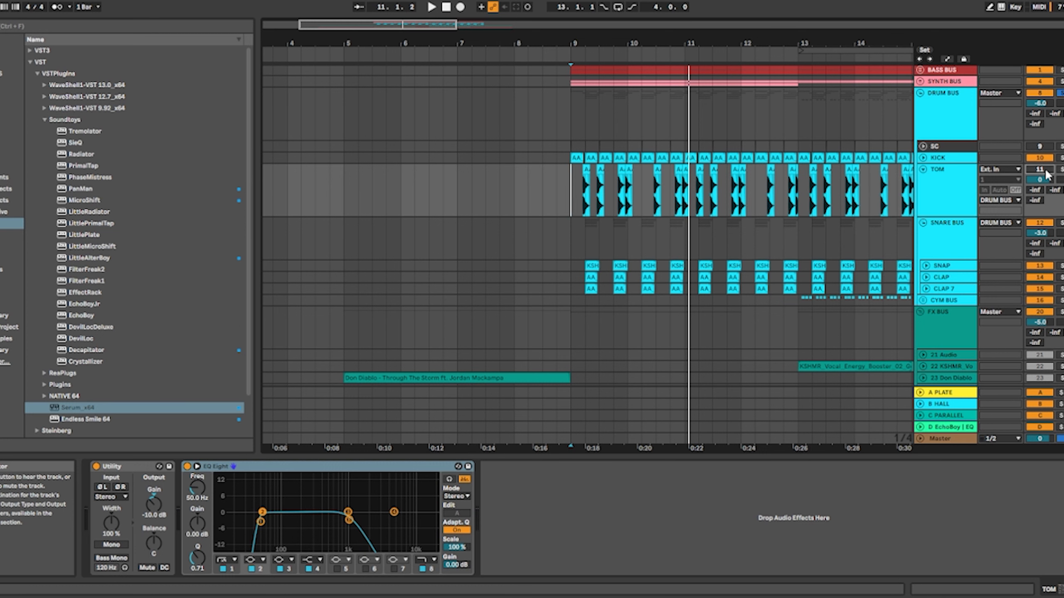
Unfold the CYM BUS group and the HIGHHAT track inside it to show the hi-hat waveforms from bar 13
scroll(854, 203, down, 2)
click(920, 264)
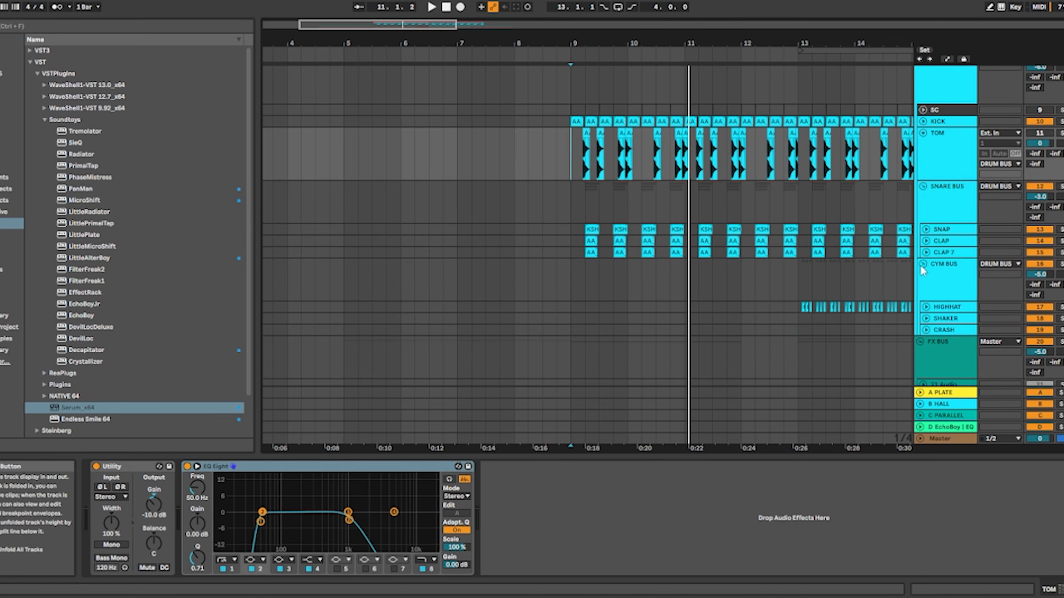
scroll(598, 226, right, 5)
scroll(599, 226, down, 3)
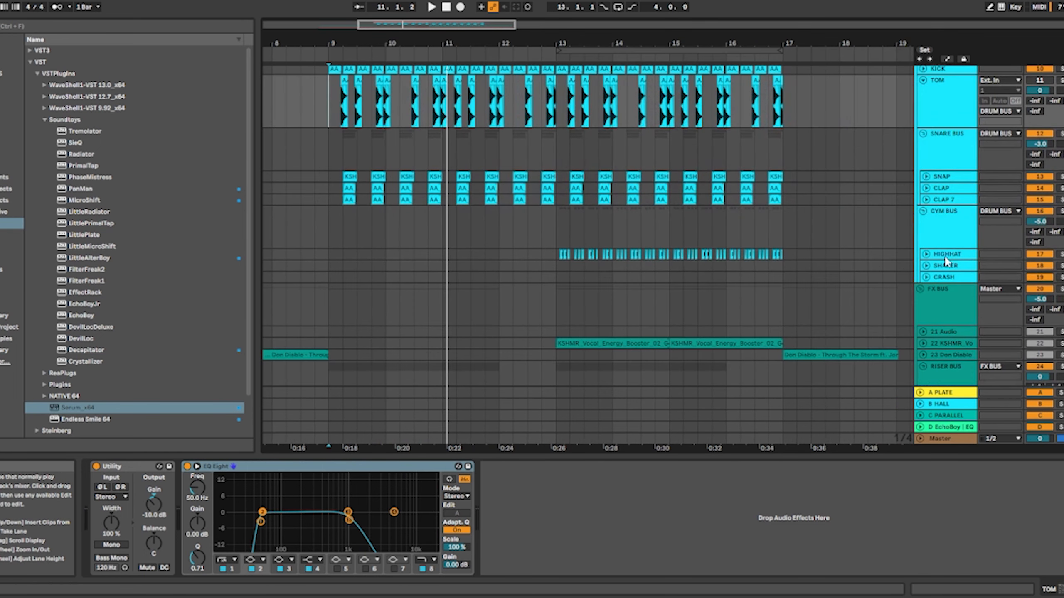
click(925, 255)
scroll(563, 272, up, 3)
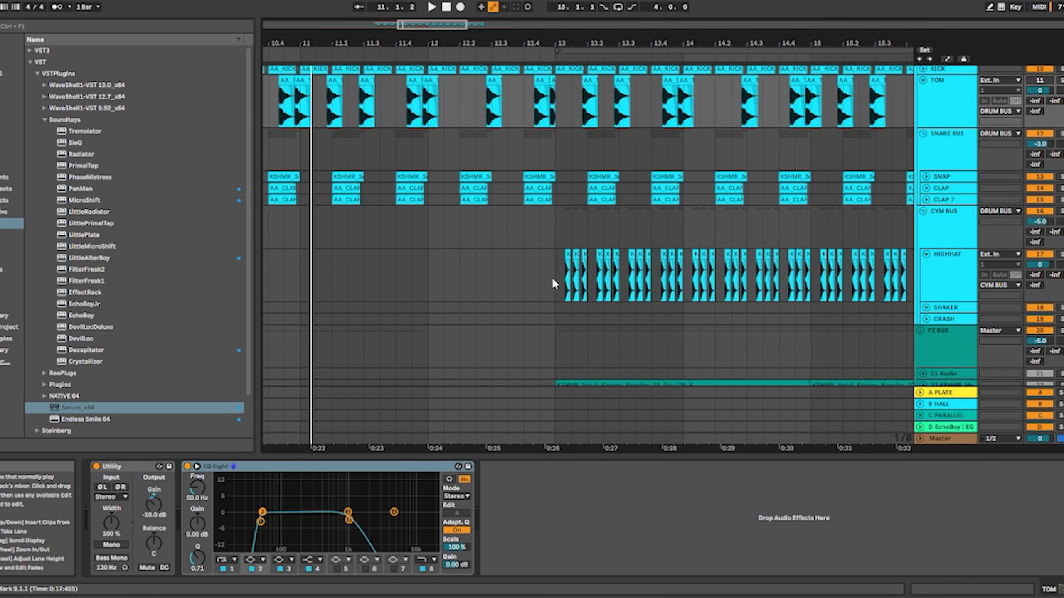
Select the first HIGHHAT clips from the start of bar 13 and examine their rhythm up close
click(553, 280)
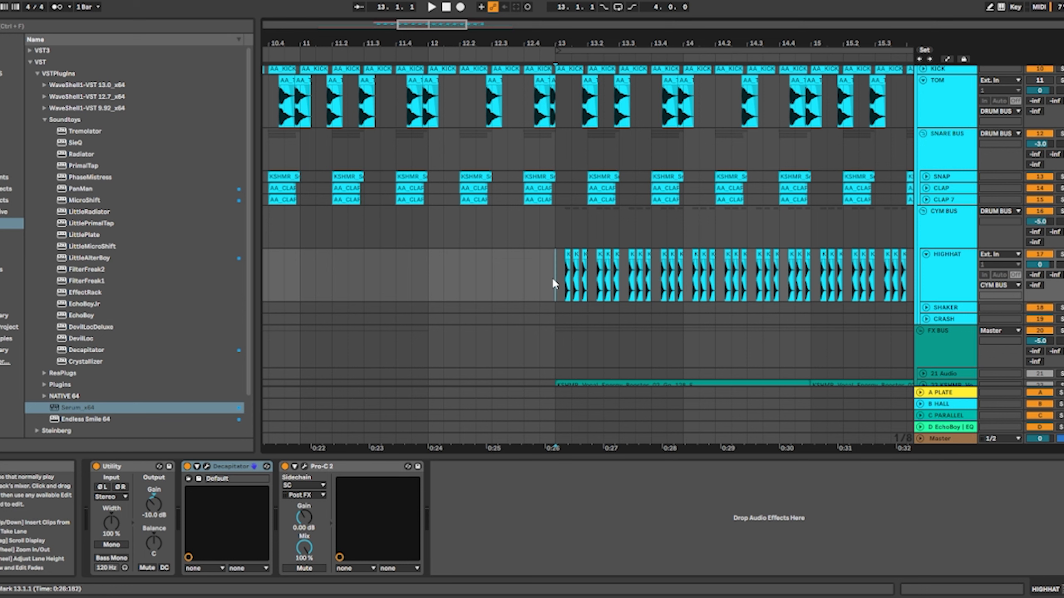
drag(553, 281, 621, 281)
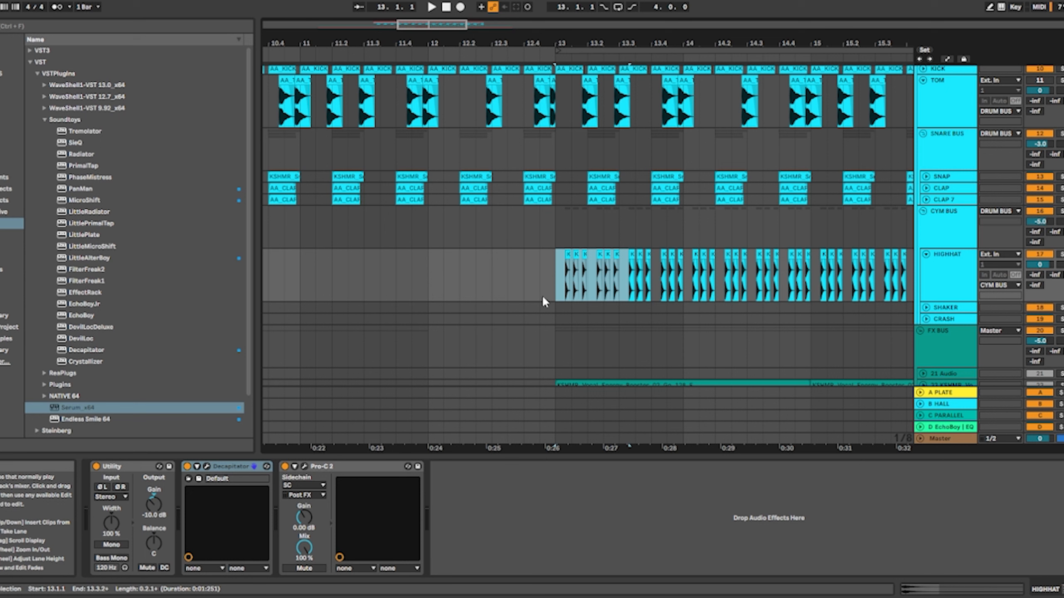
scroll(538, 273, up, 10)
scroll(445, 273, down, 6)
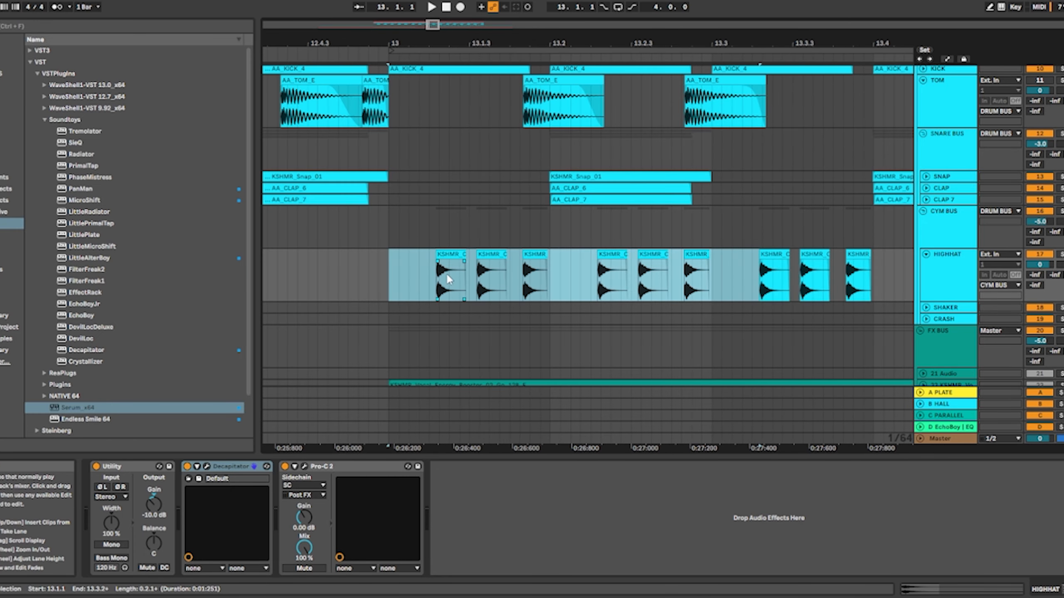
scroll(466, 276, down, 3)
Play the drums with the hi-hats from 12.4.4, just before bar 13, and stop at bar 17
click(455, 276)
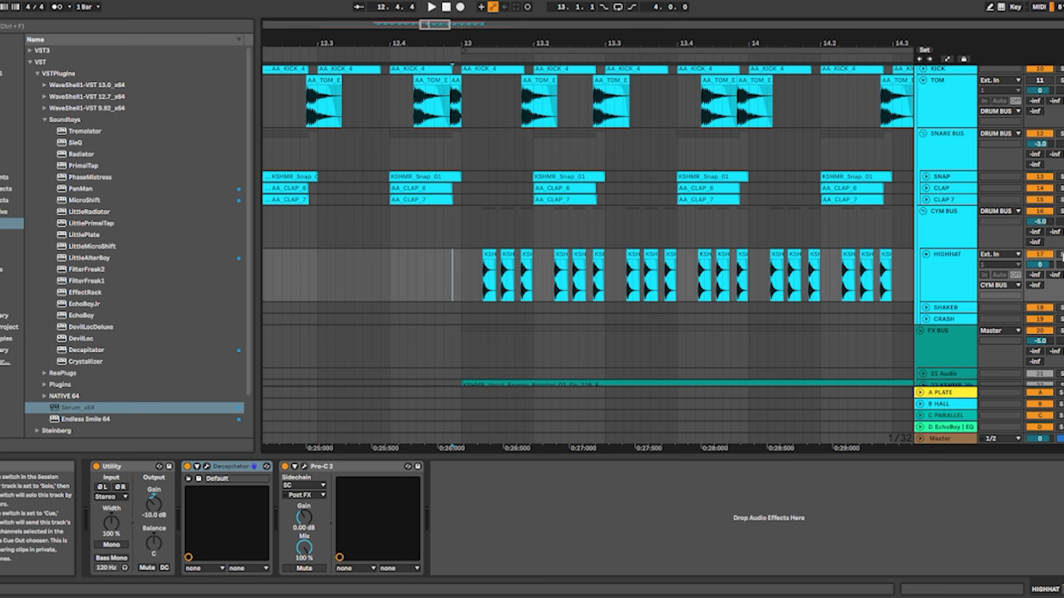
scroll(775, 223, up, 1)
key(space)
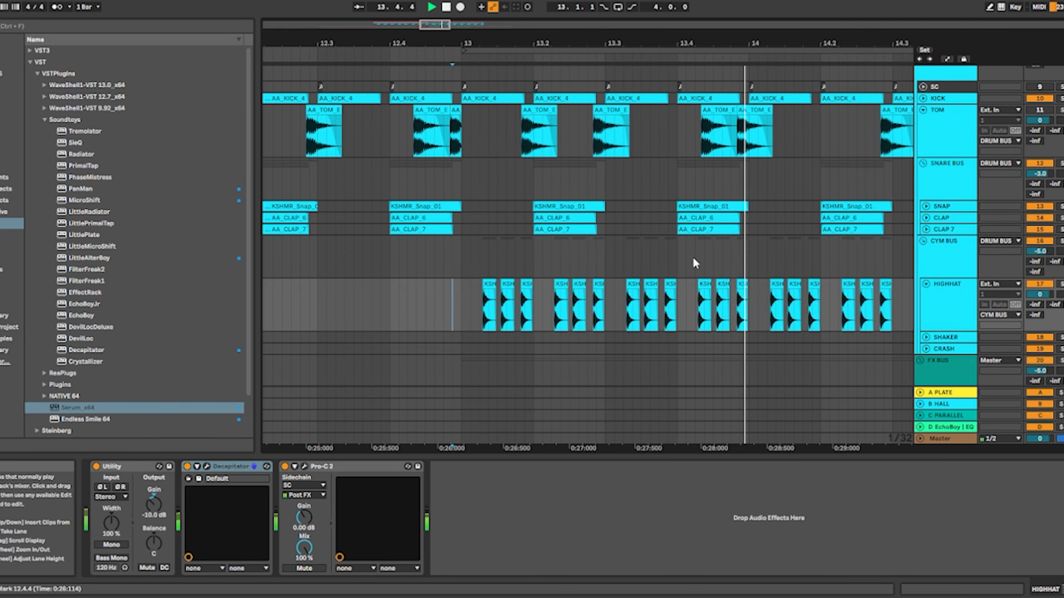
scroll(693, 256, down, 5)
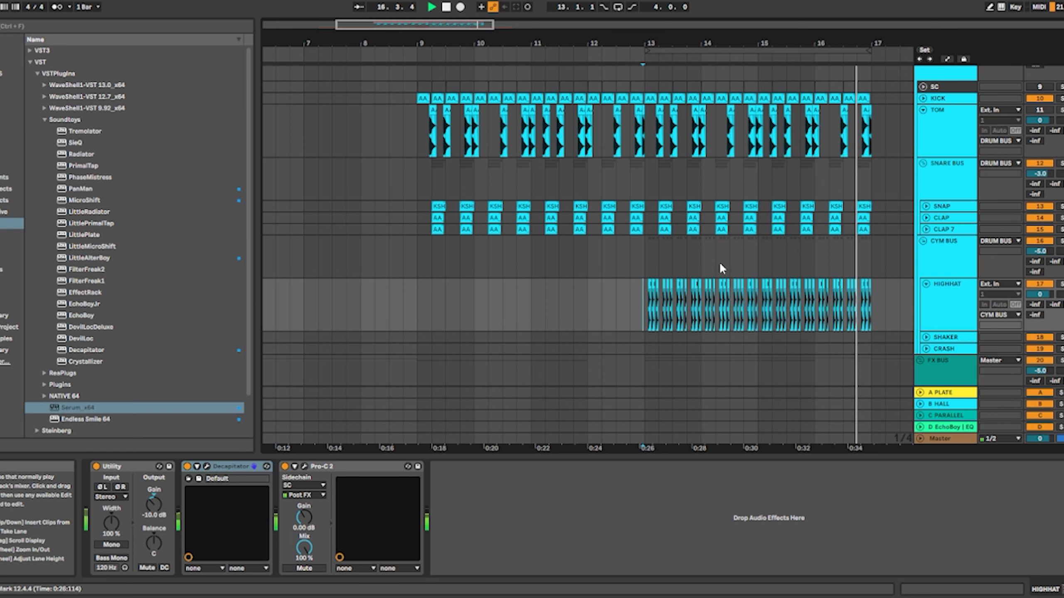
key(space)
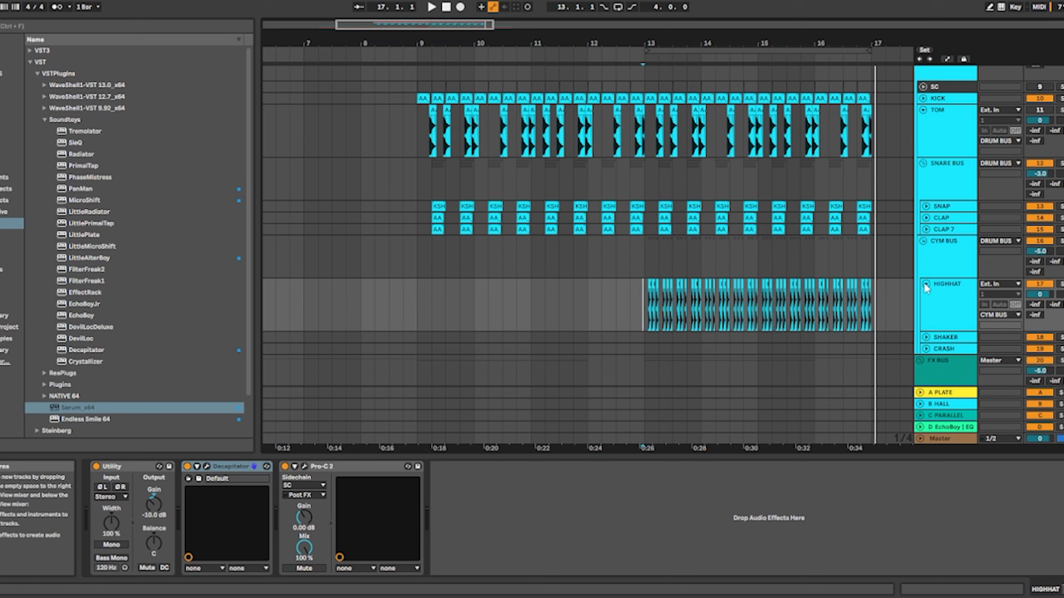
Inspect the Saturn 2 saturation settings and the RCompressor Stereo settings on the DRUM BUS
scroll(928, 268, up, 3)
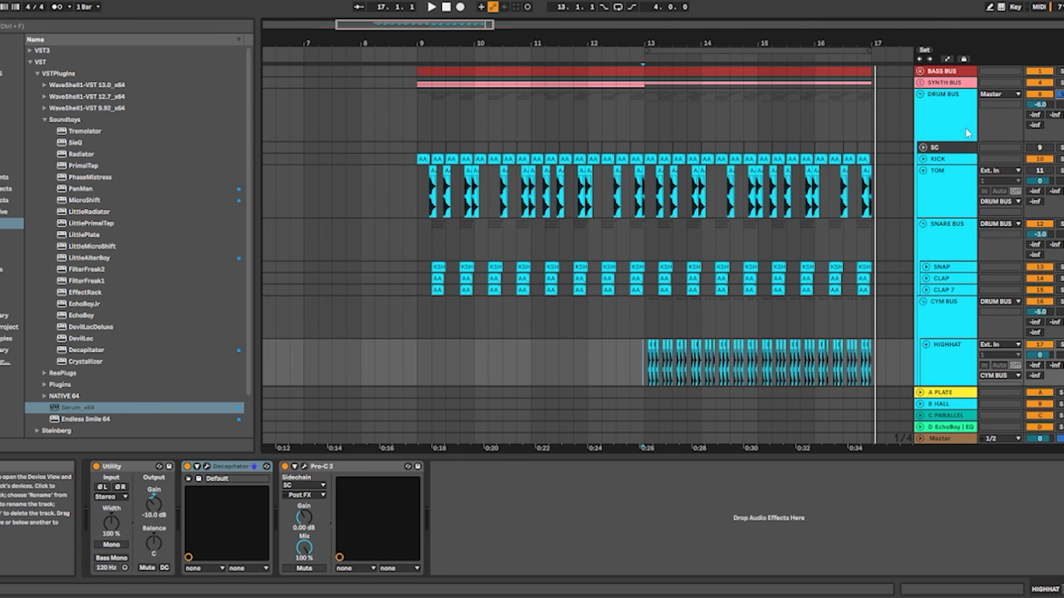
click(959, 130)
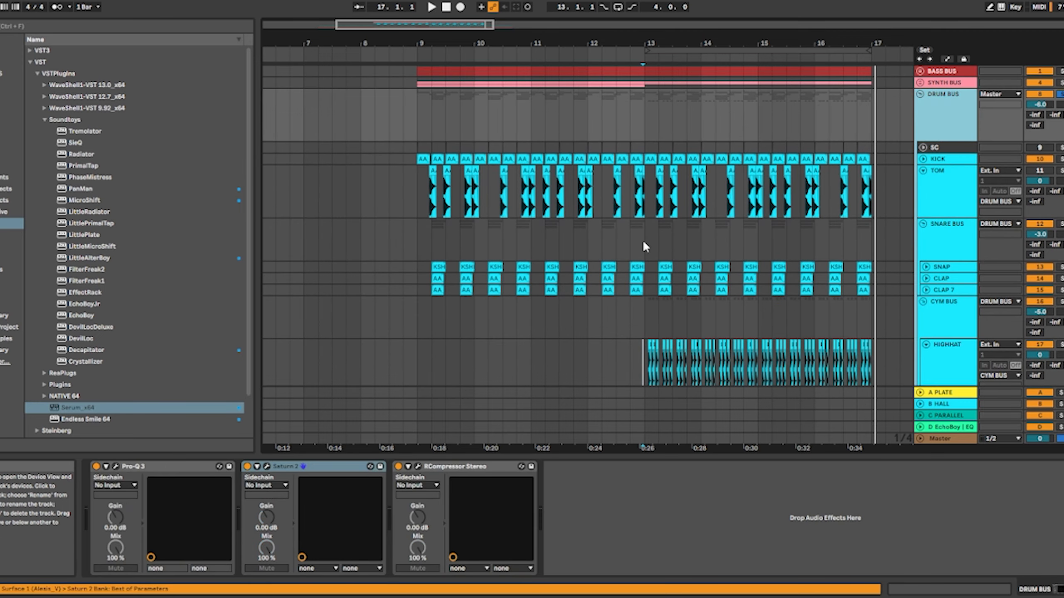
click(267, 467)
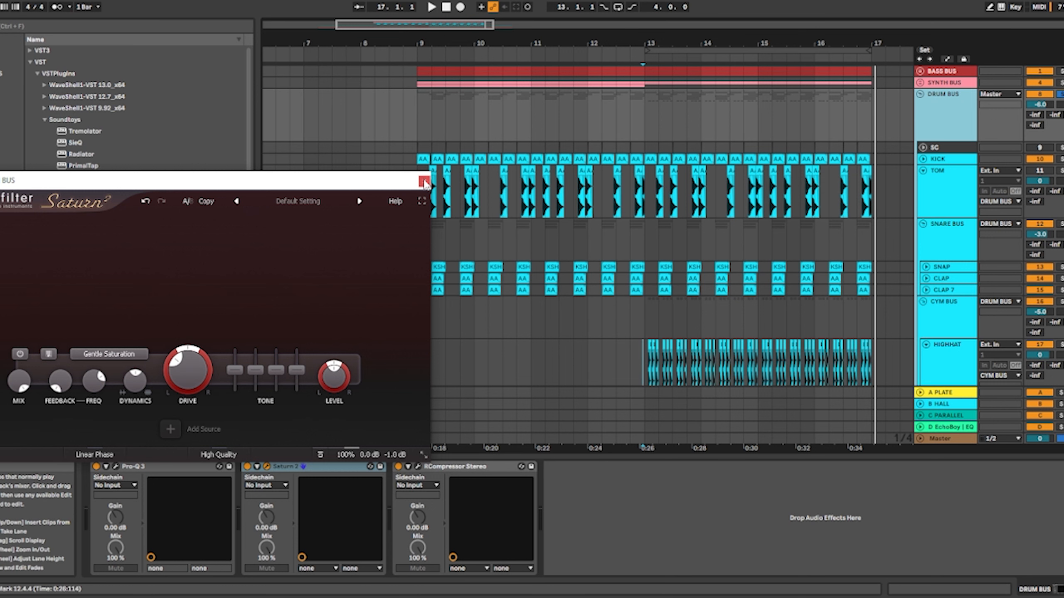
click(424, 182)
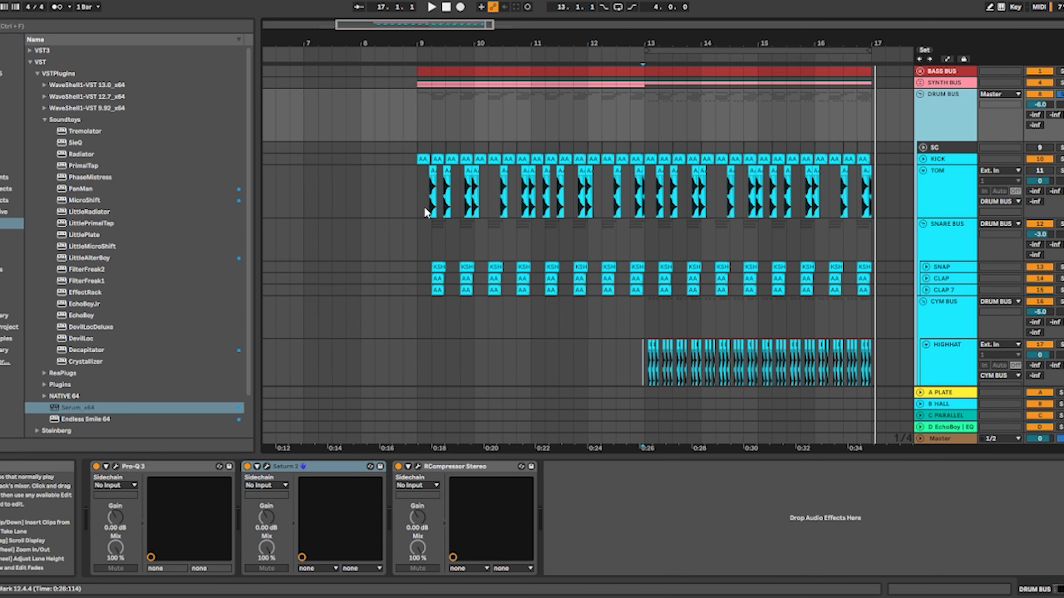
click(417, 465)
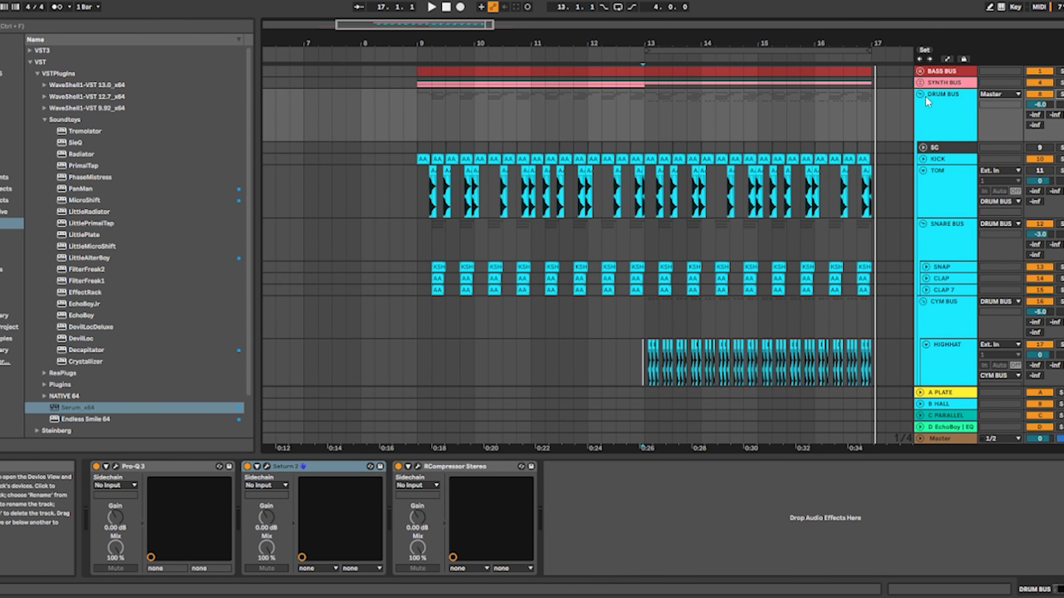
Fold the DRUM BUS group and unfold the KSHMR Sweep Down track in the RISER BUS
click(921, 94)
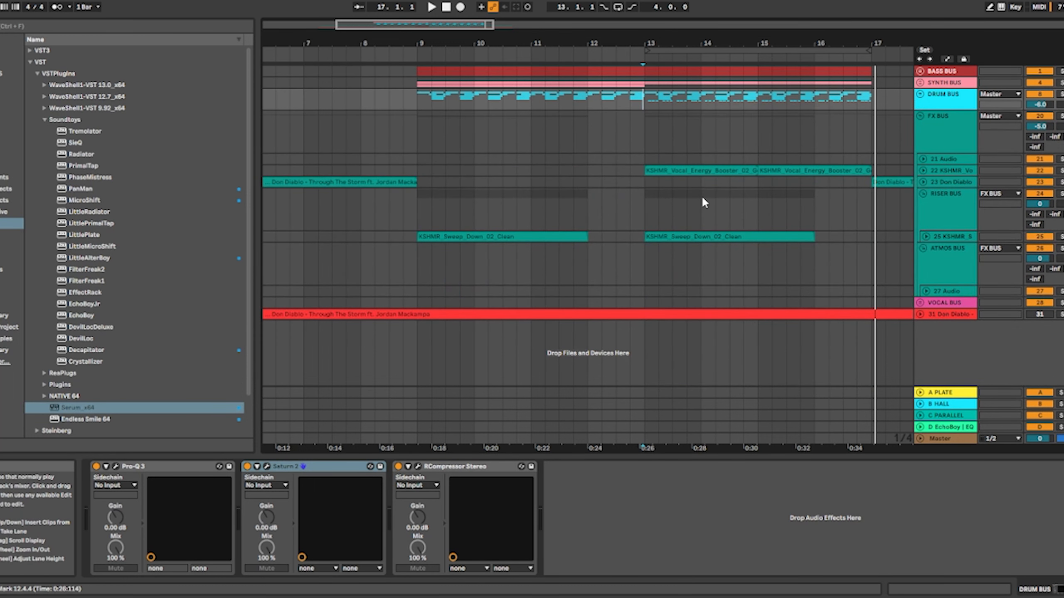
key(minus)
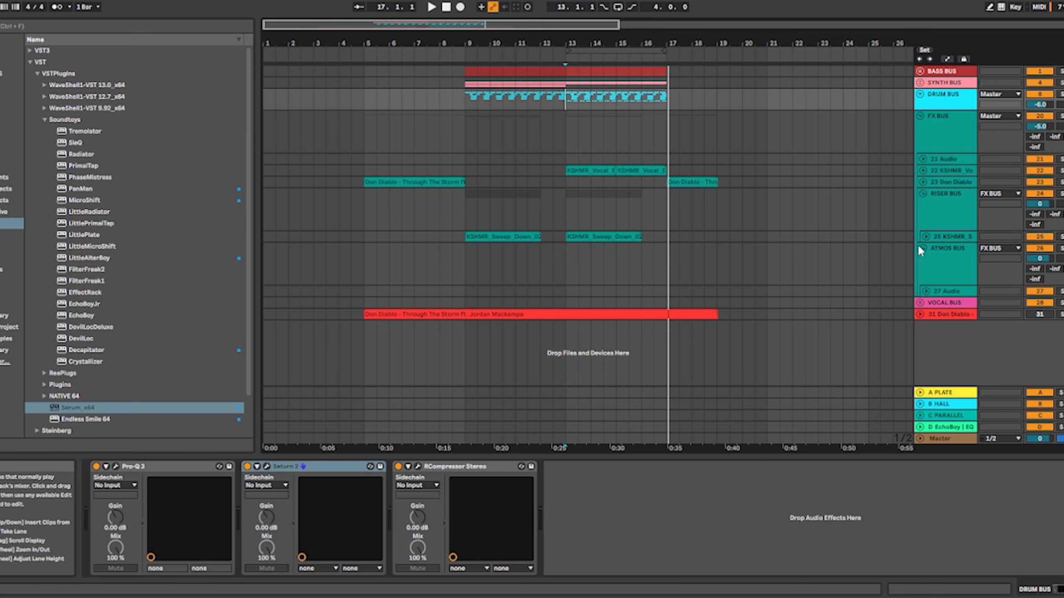
click(926, 237)
Solo the KSHMR Sweep Down track, play it from bar 9, and stop playback
click(463, 270)
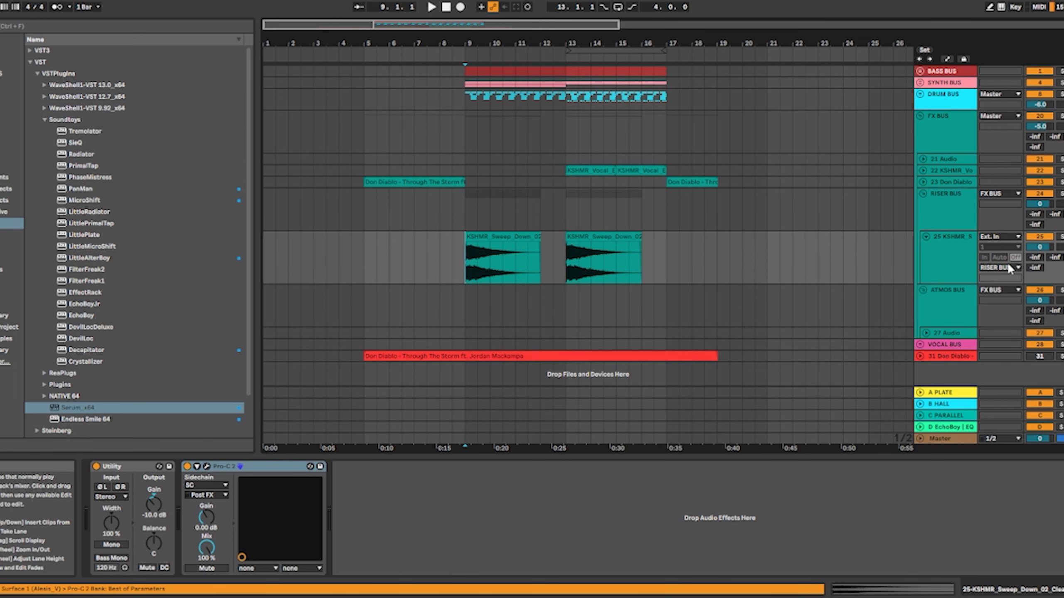
click(1060, 237)
key(space)
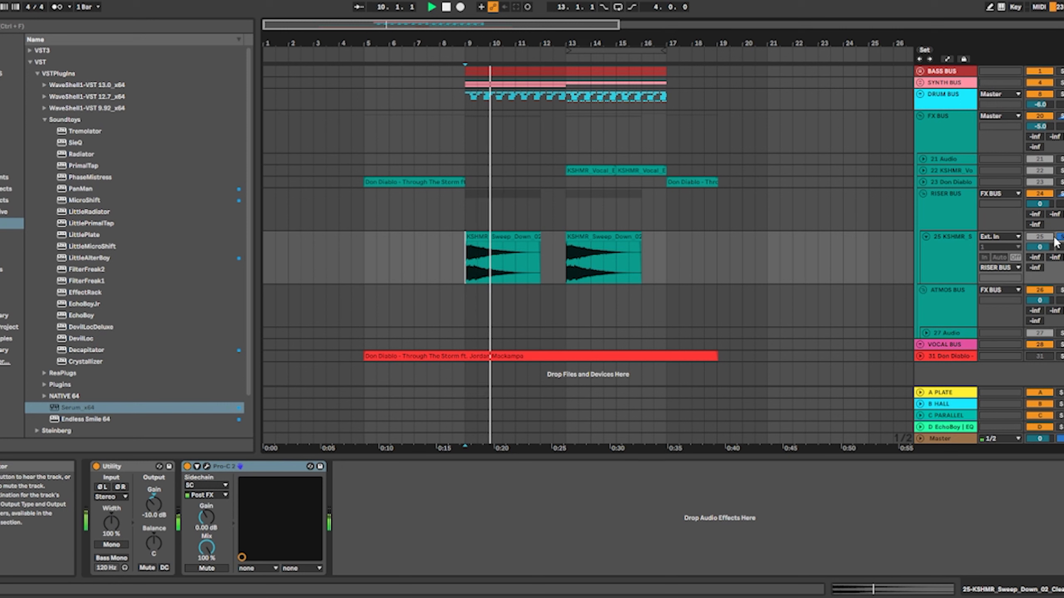
key(space)
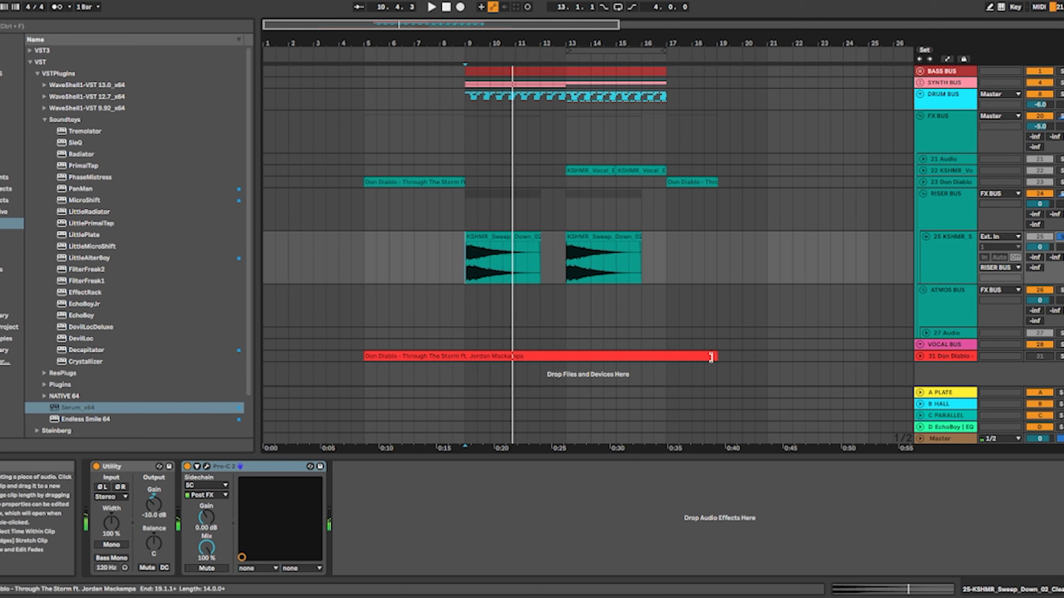
Inspect the Pro-C 2 sidechain compressor's threshold and side-chain settings on the sweep track, and close the plugin window
click(207, 467)
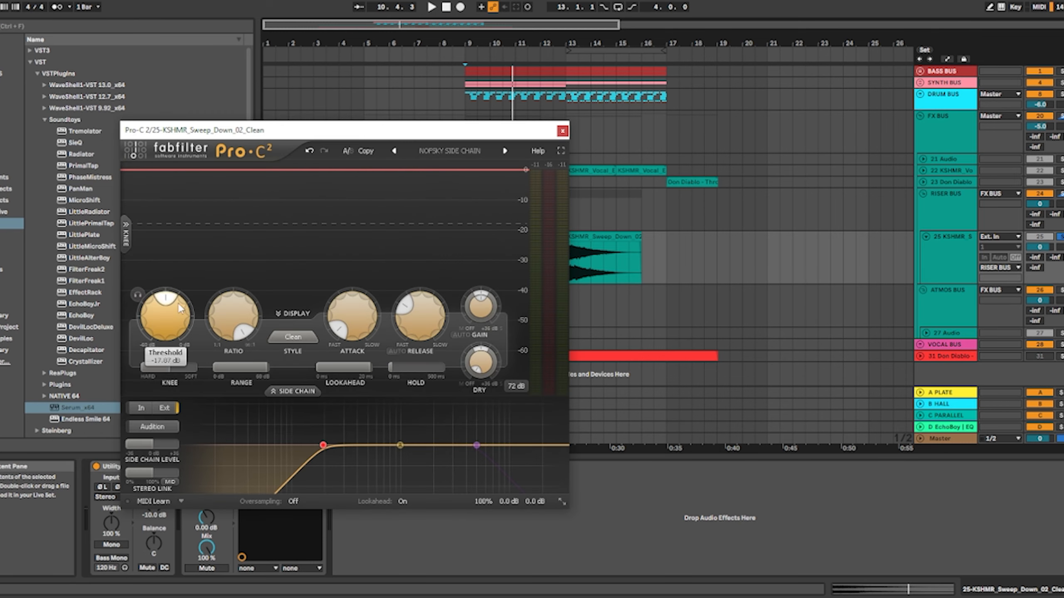
mouse_move(166, 300)
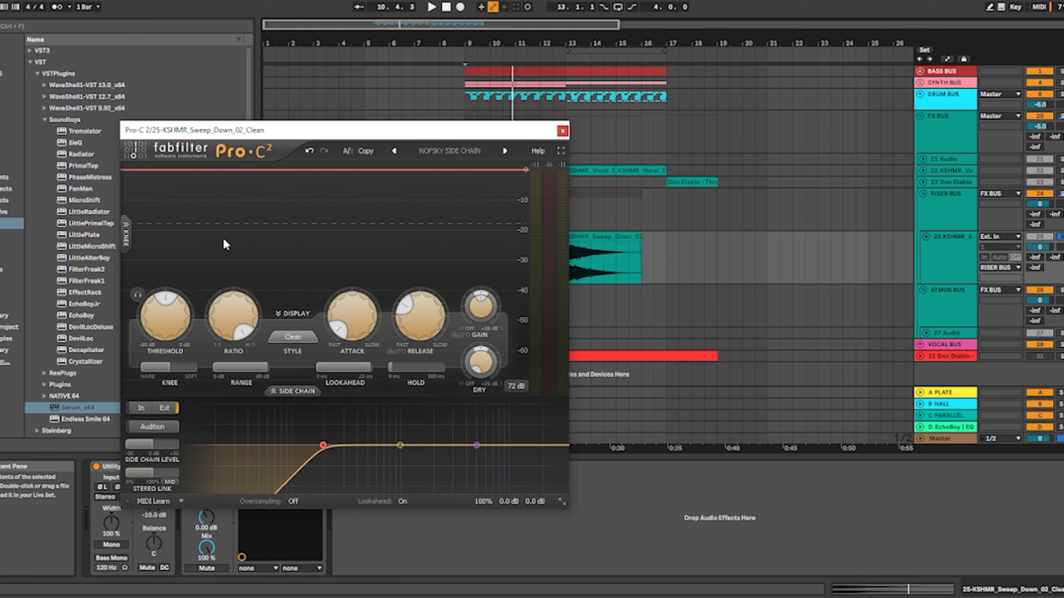
click(563, 132)
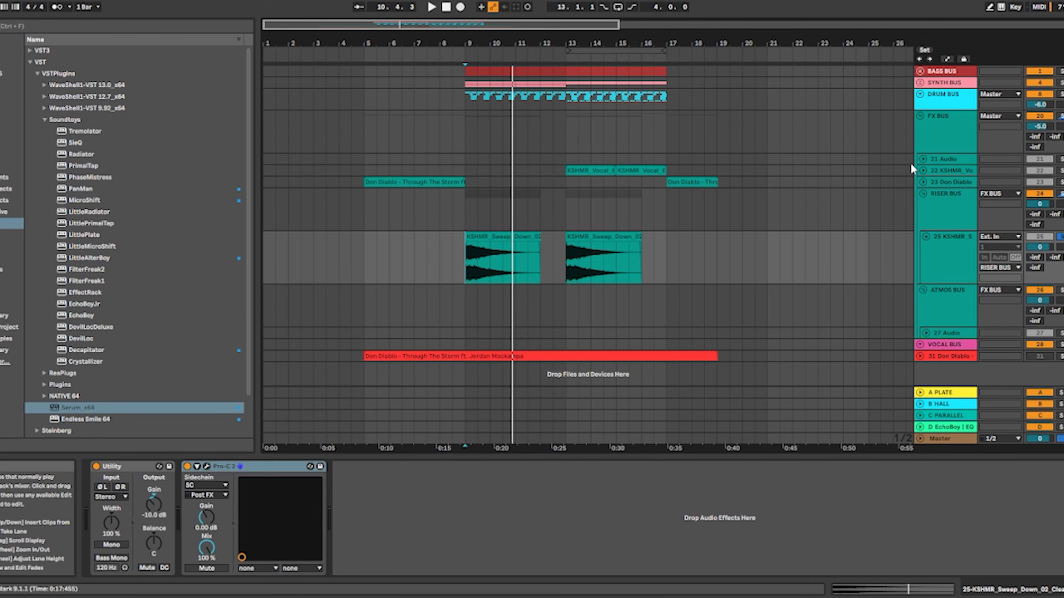
Unfold the KSHMR Vocal Energy Booster track in the FX BUS and set the playback start at bar 13
click(921, 170)
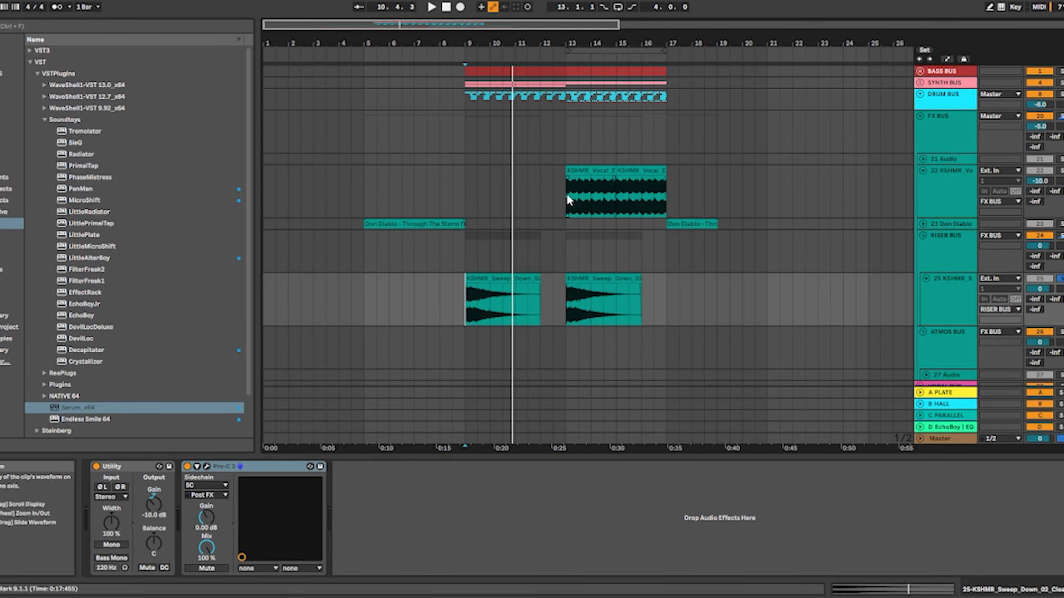
drag(565, 193, 640, 190)
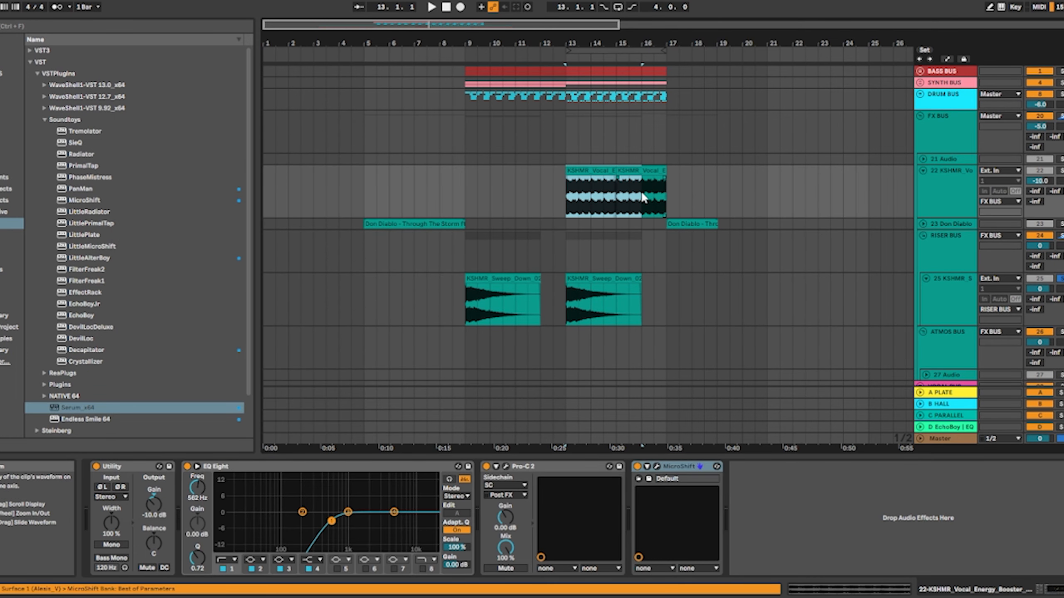
click(563, 198)
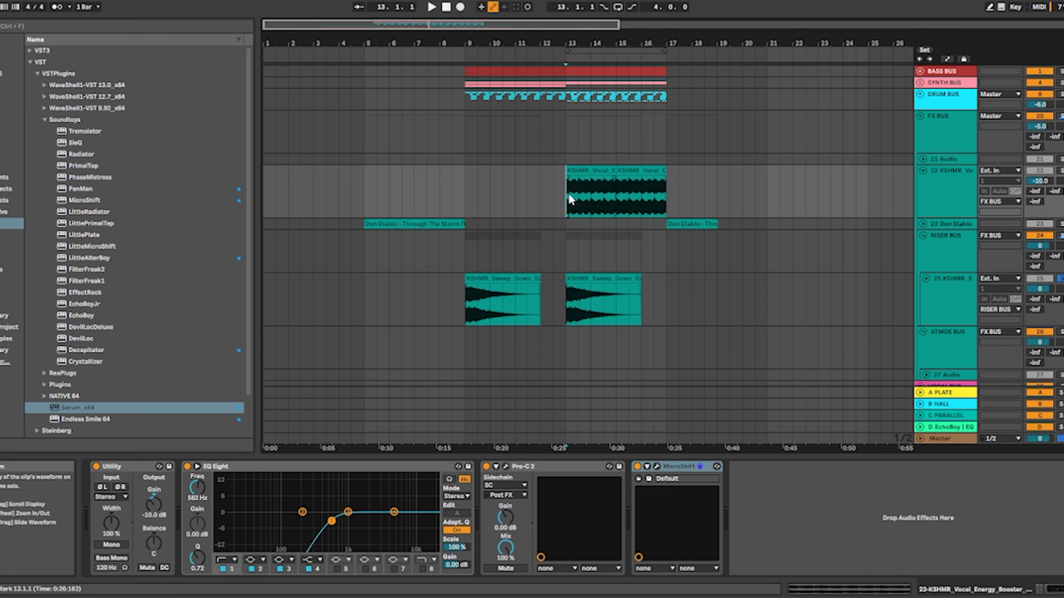
Solo the KSHMR Vocal Energy Booster track, play it from bar 13, and stop playback
click(1060, 171)
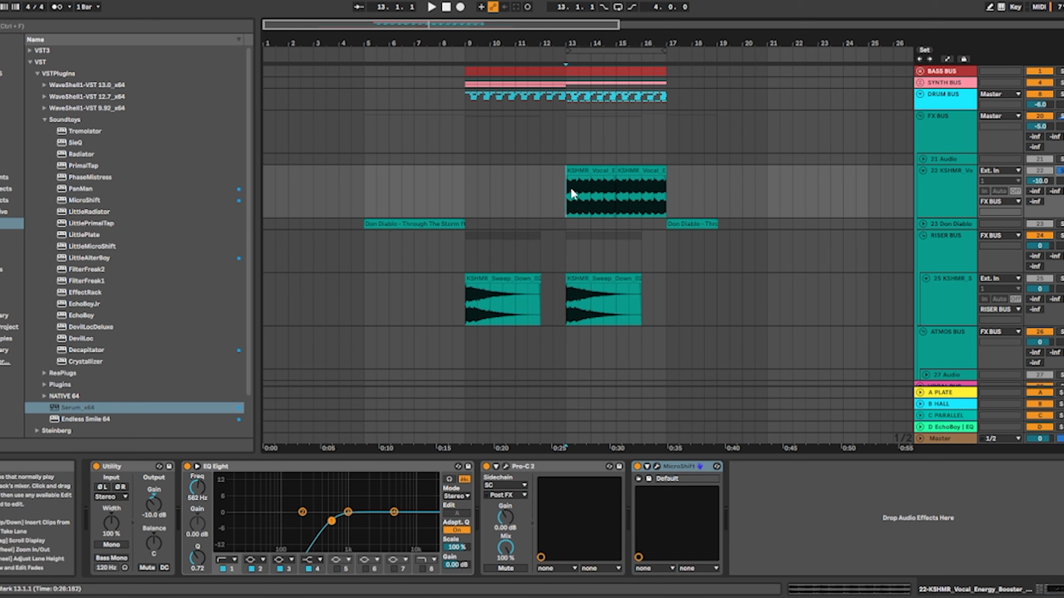
scroll(588, 177, up, 5)
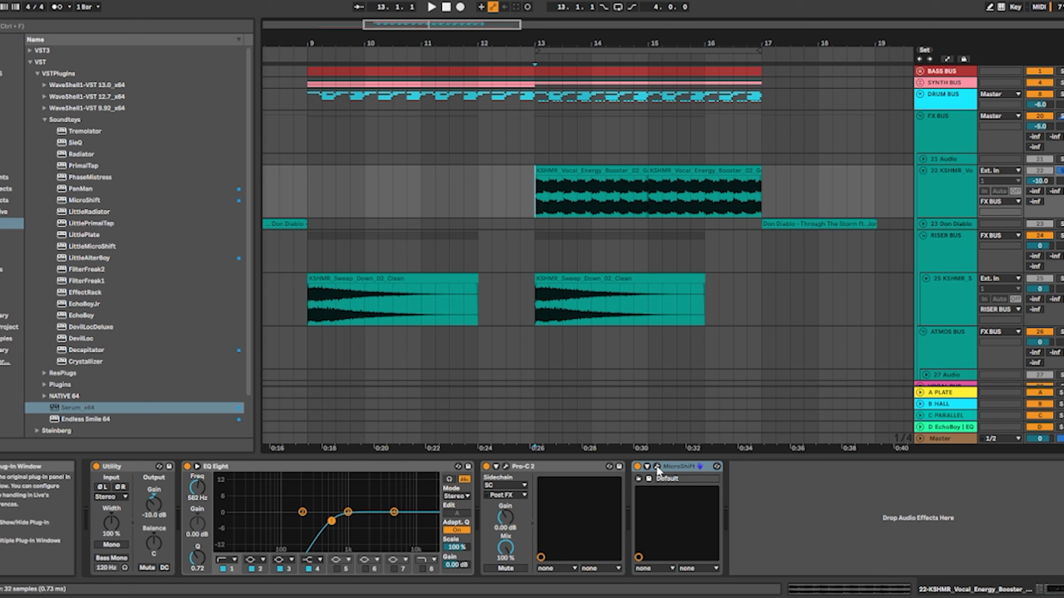
key(space)
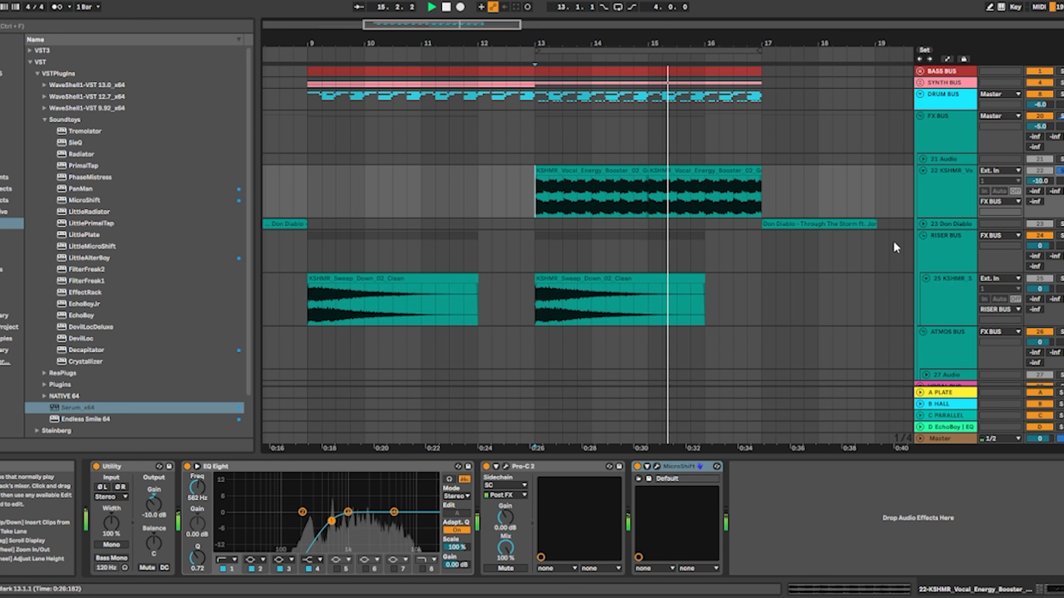
key(space)
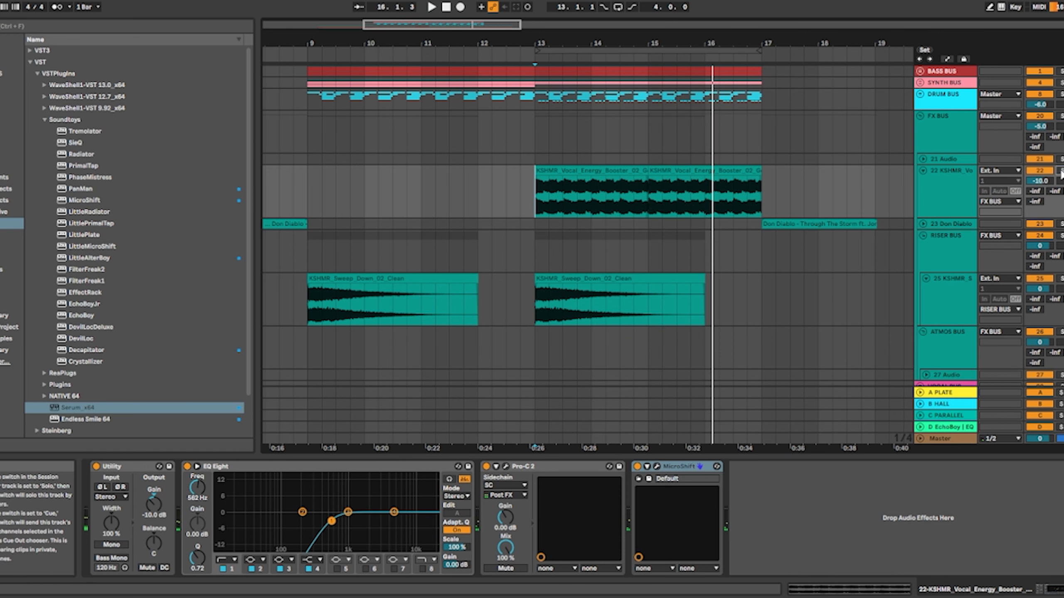
Fold the KSHMR Vocal Energy Booster and KSHMR Sweep Down tracks, and select the BASS BUS to show its devices
click(922, 170)
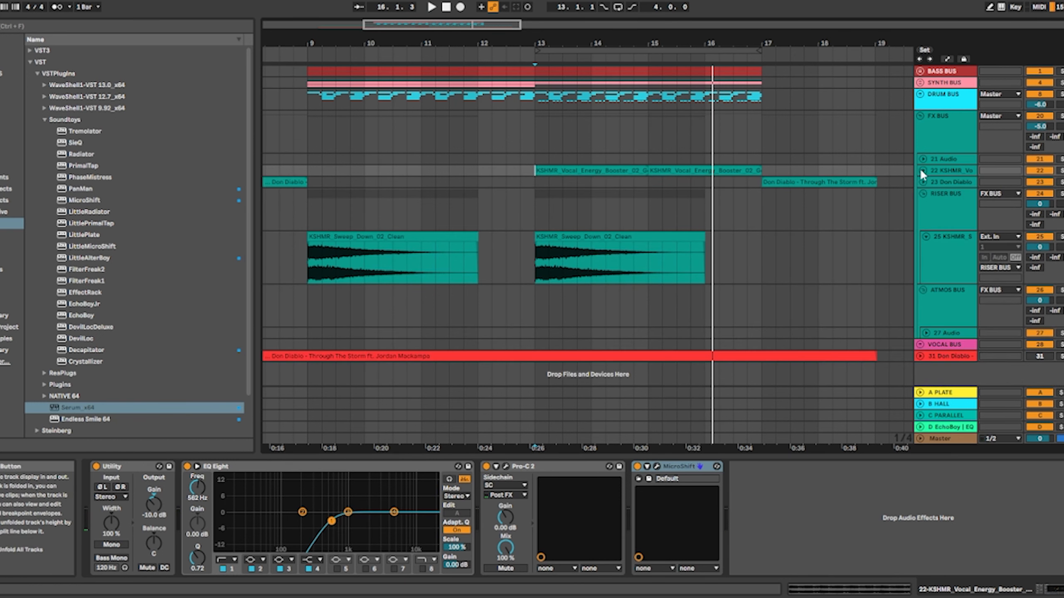
click(925, 237)
scroll(639, 233, down, 3)
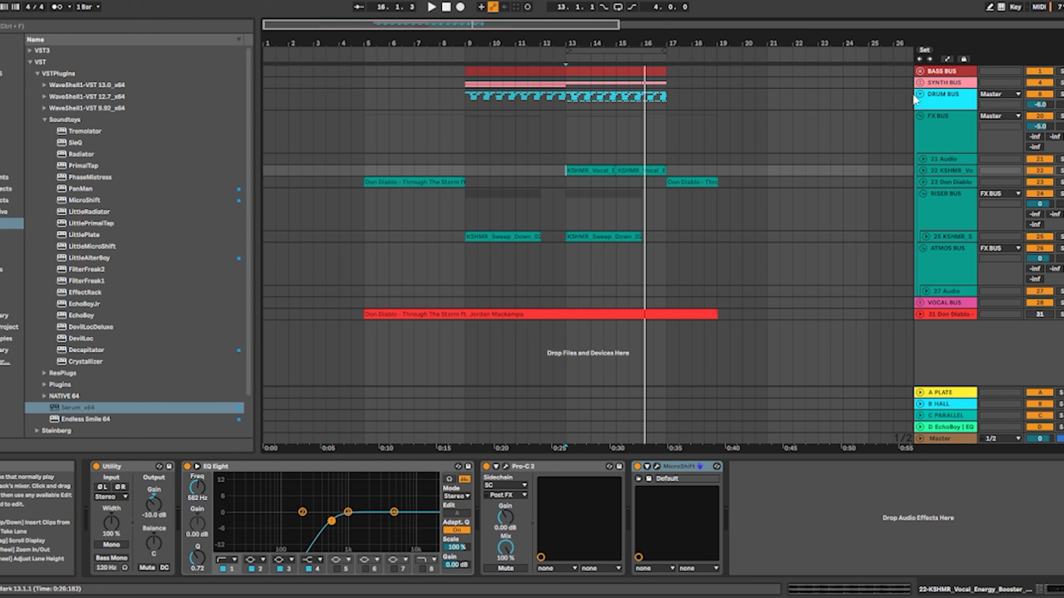
click(936, 69)
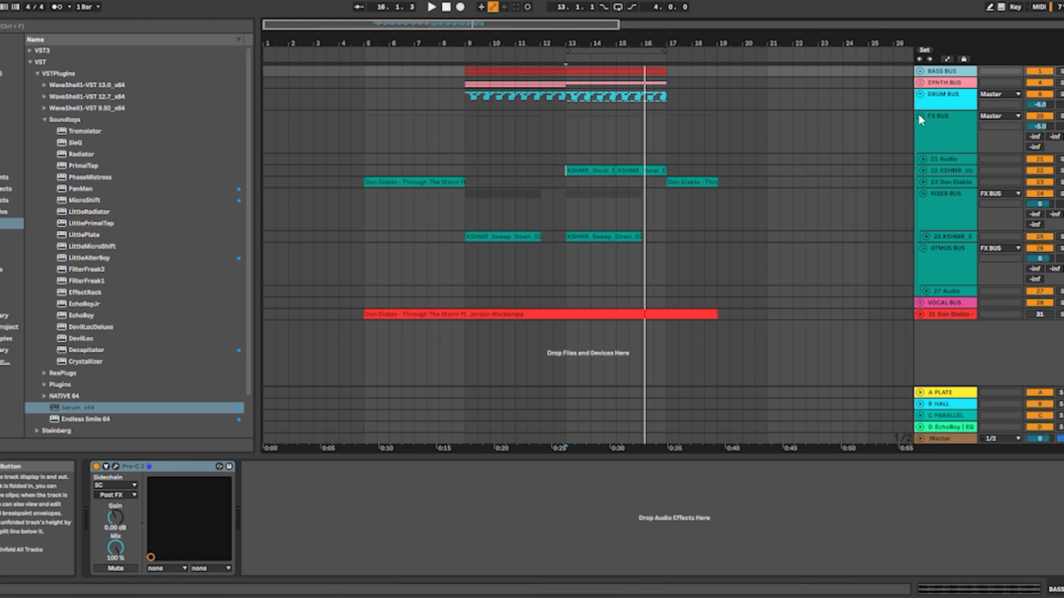